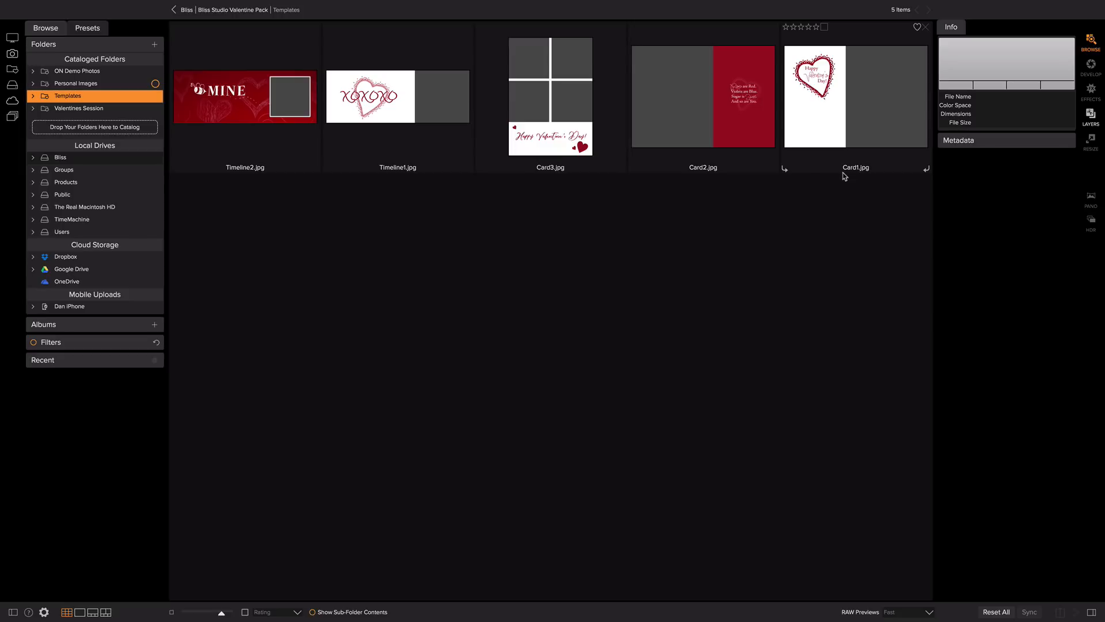
# Open the Card2.jpg template in Layers
pyautogui.click(738, 123)
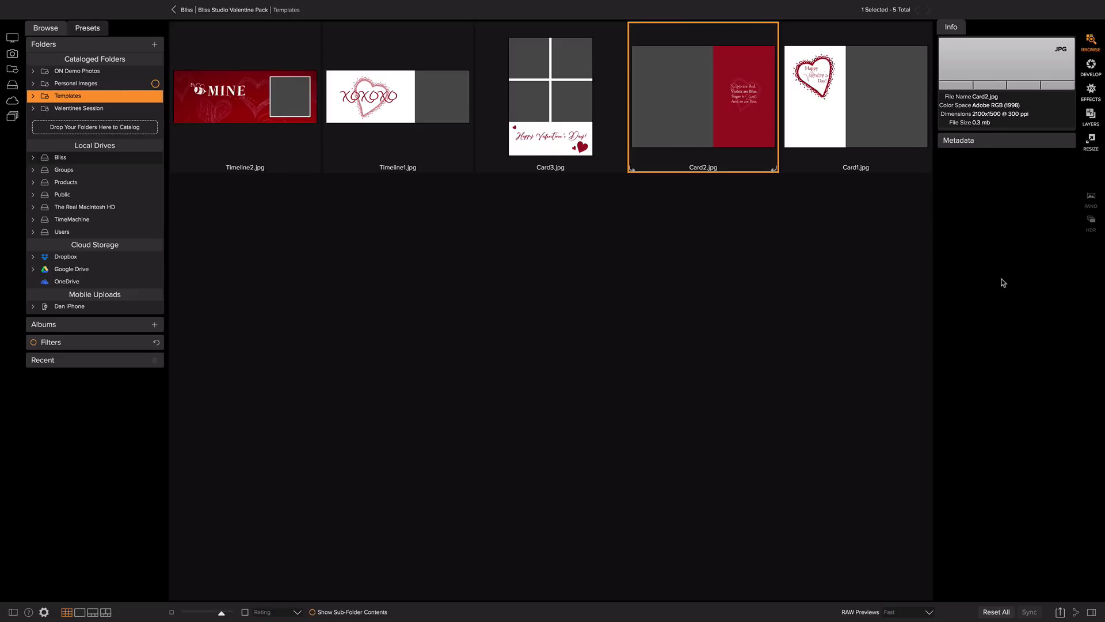
pyautogui.click(1091, 117)
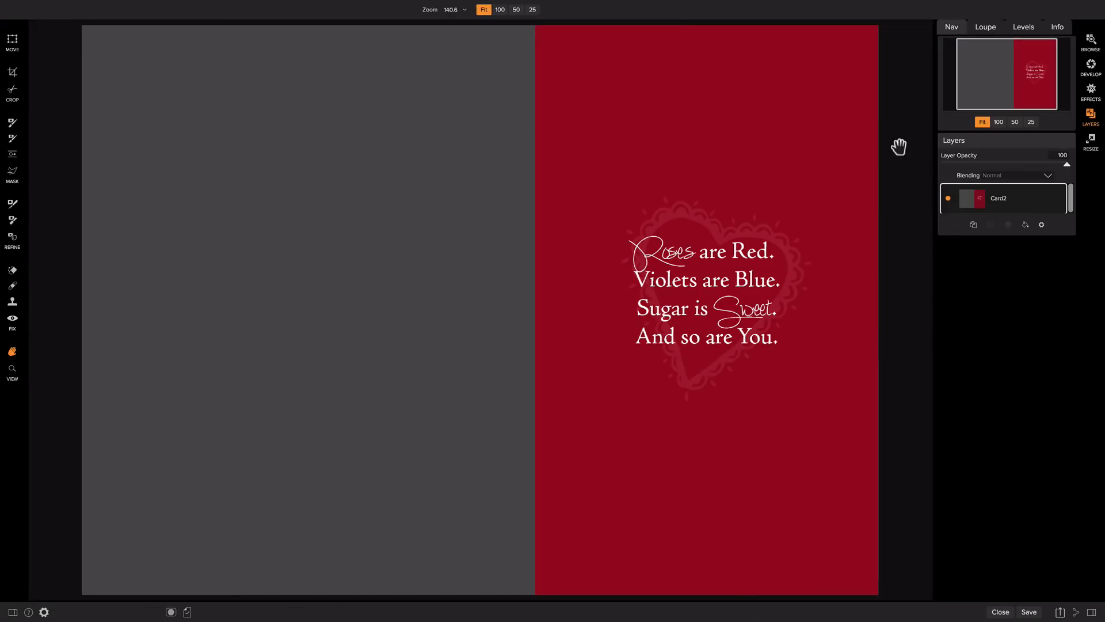
# Open the _MG_9006.psd photo from the Valentines Session folder in Develop
pyautogui.click(1091, 42)
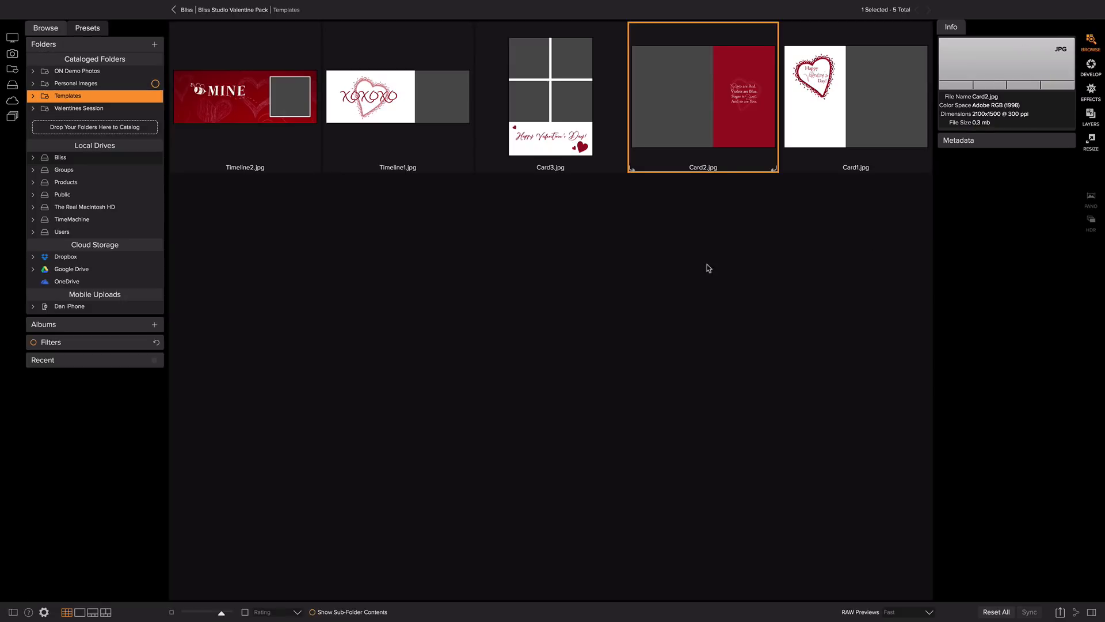
pyautogui.click(101, 109)
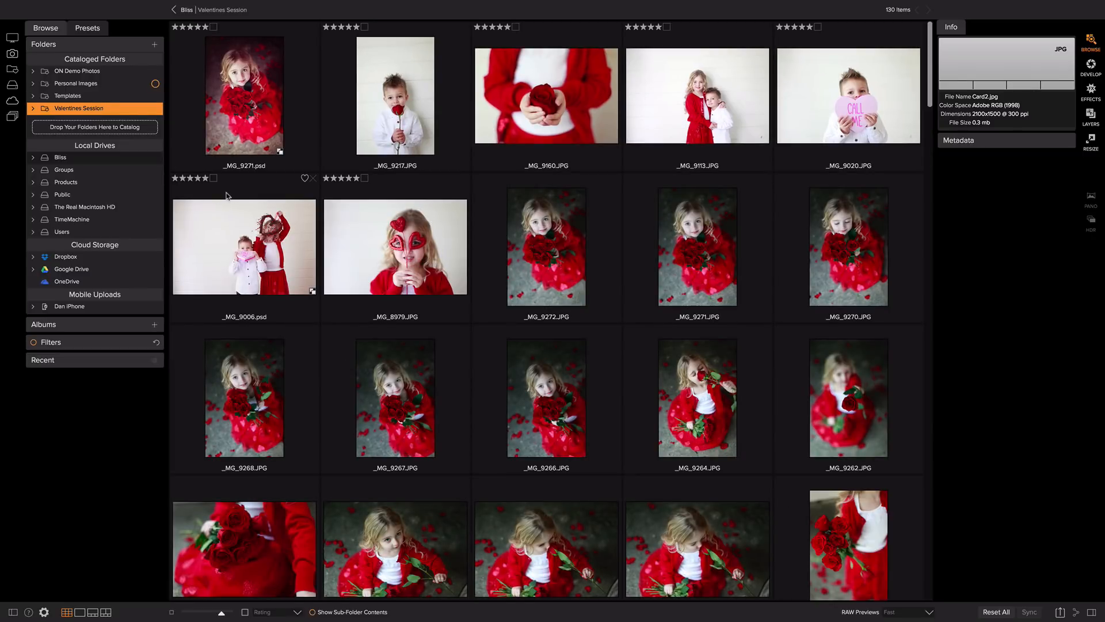
pyautogui.click(246, 239)
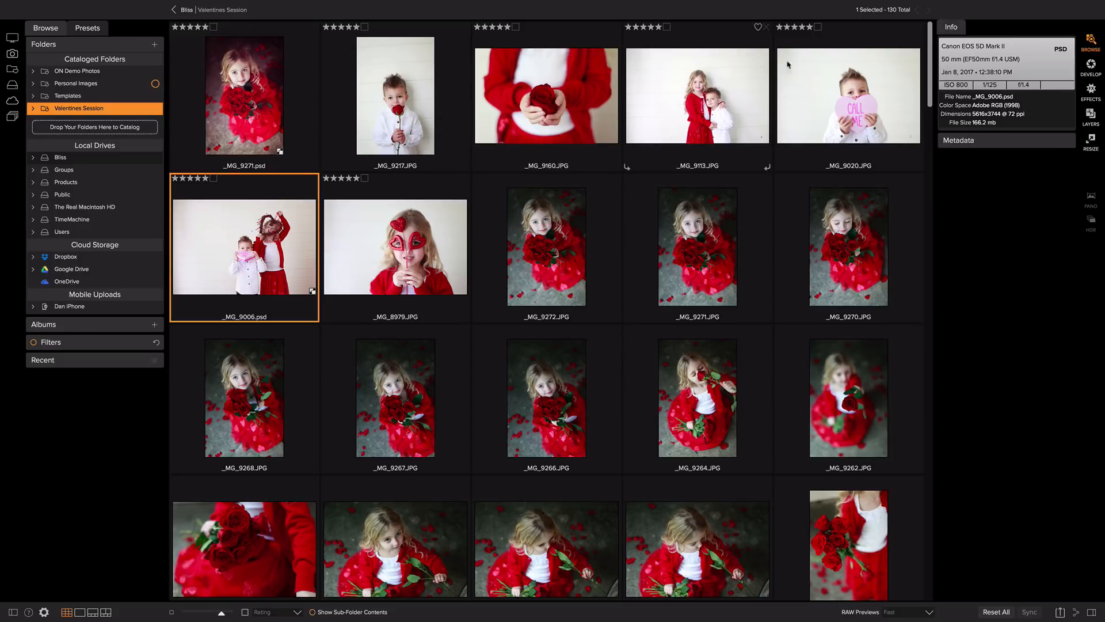
pyautogui.click(1092, 66)
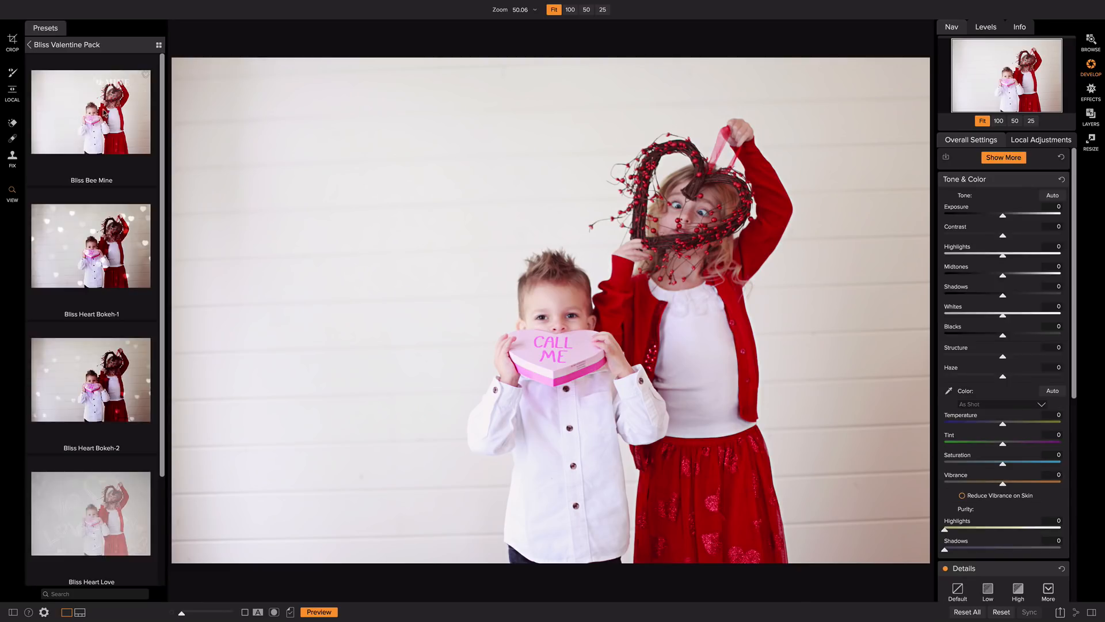
# Crop the photo to a 4x5 (8x10) ratio in portrait orientation, framed around the two children
pyautogui.click(15, 43)
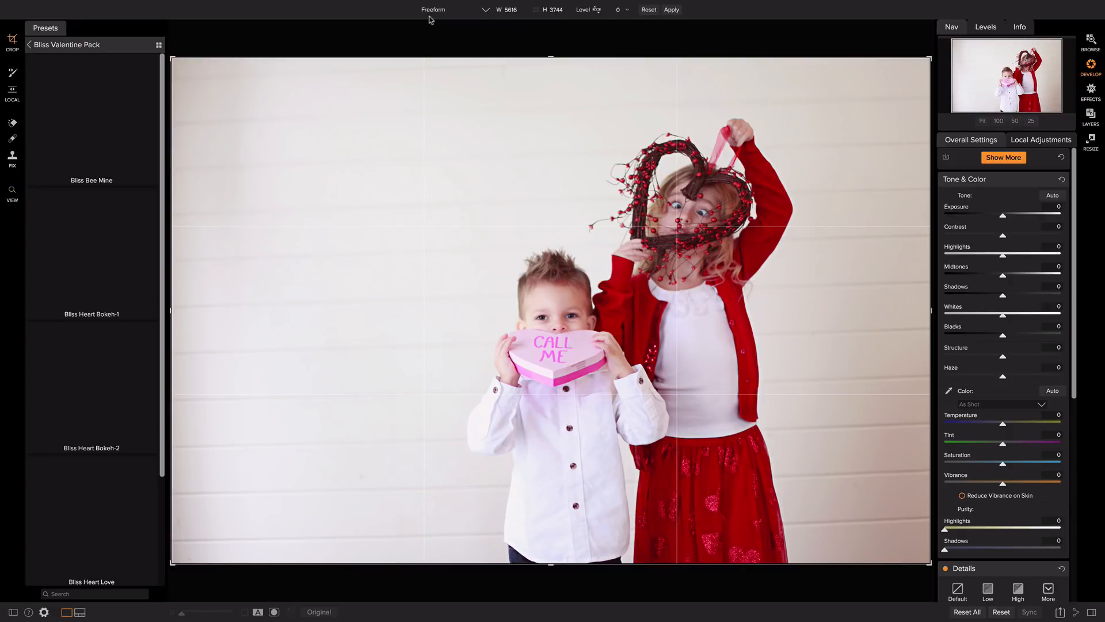
pyautogui.click(485, 12)
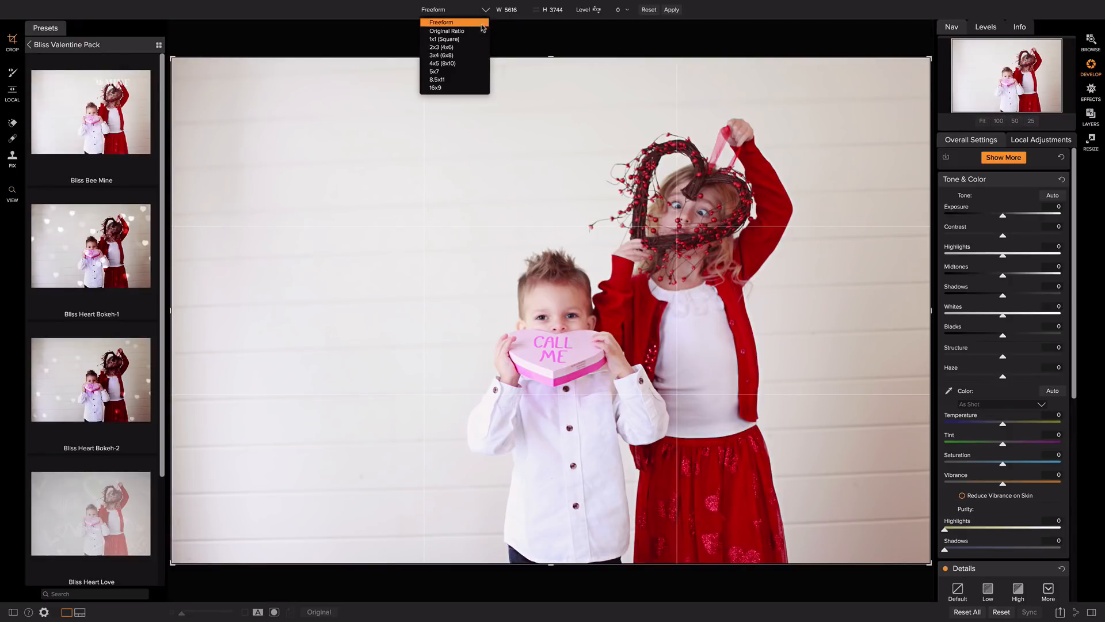
pyautogui.click(461, 65)
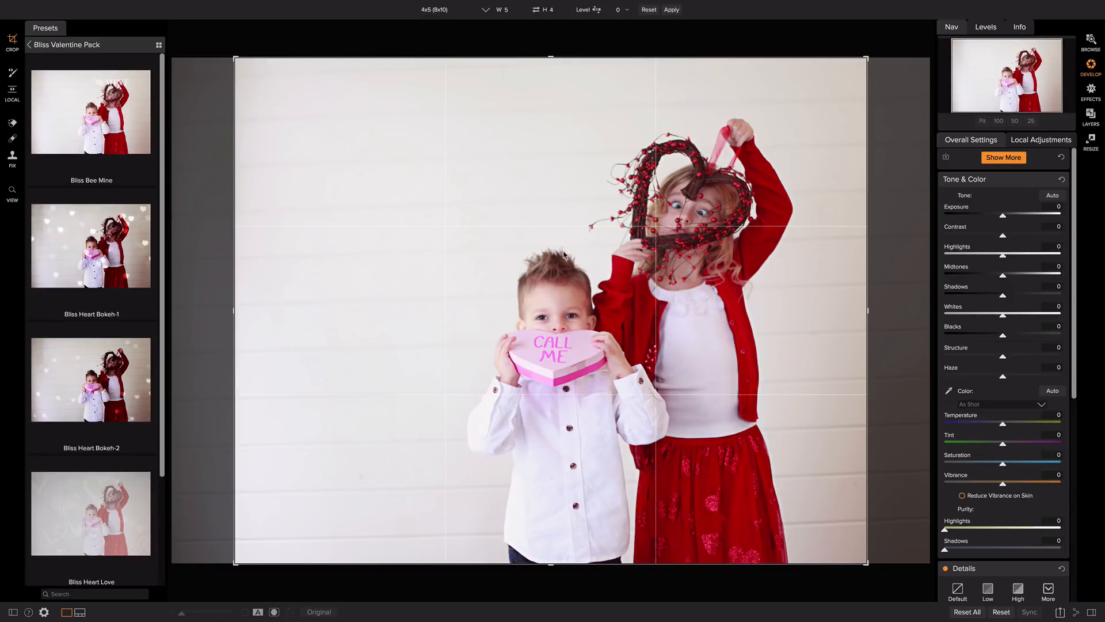
pyautogui.click(536, 9)
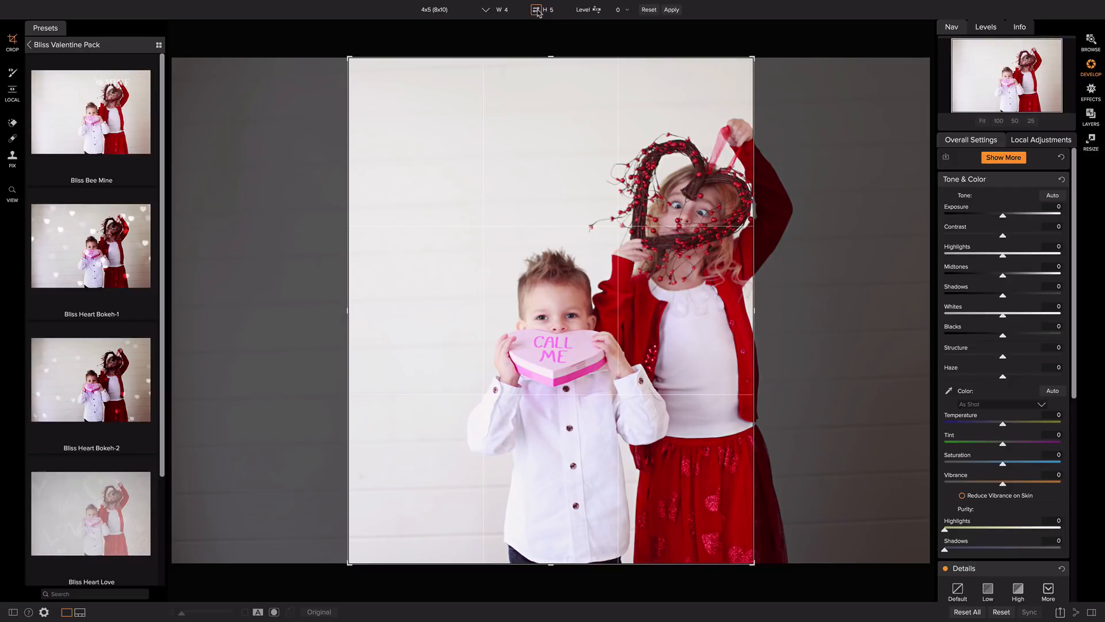
pyautogui.moveTo(350, 62)
pyautogui.mouseDown()
pyautogui.moveTo(382, 79)
pyautogui.moveTo(371, 66)
pyautogui.mouseUp()
pyautogui.moveTo(486, 171); pyautogui.dragTo(449, 185)
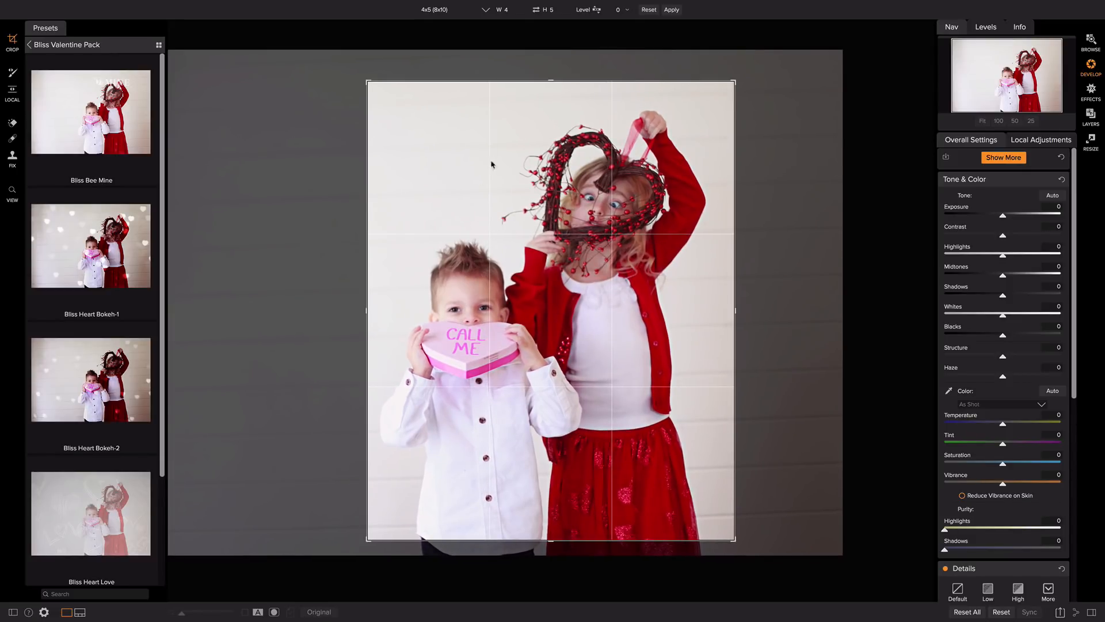
pyautogui.moveTo(505, 221); pyautogui.dragTo(507, 224)
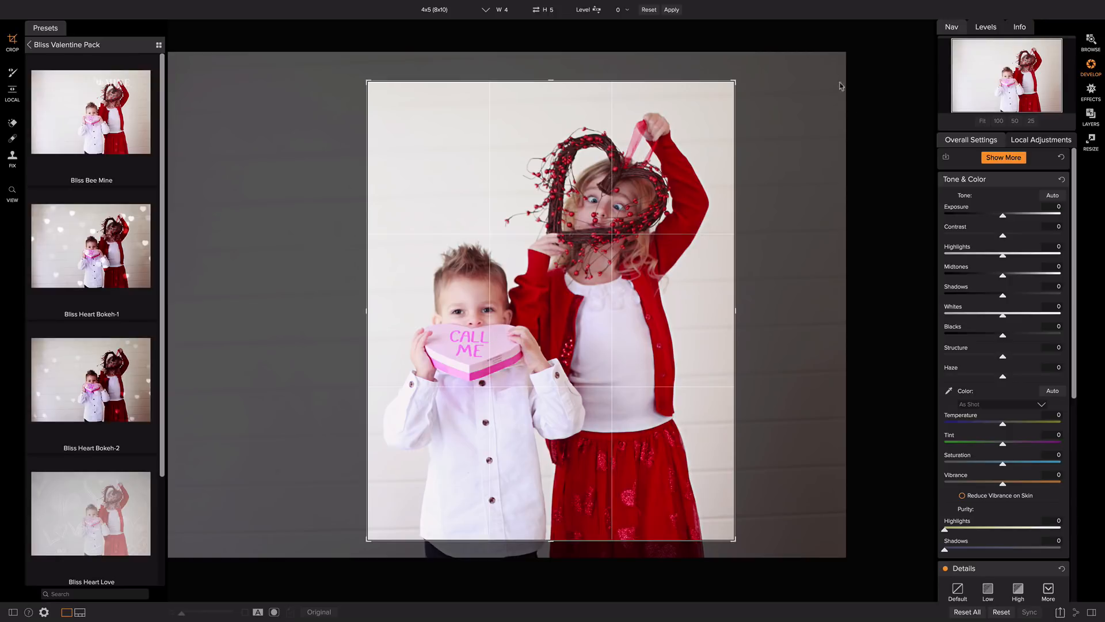
pyautogui.click(671, 10)
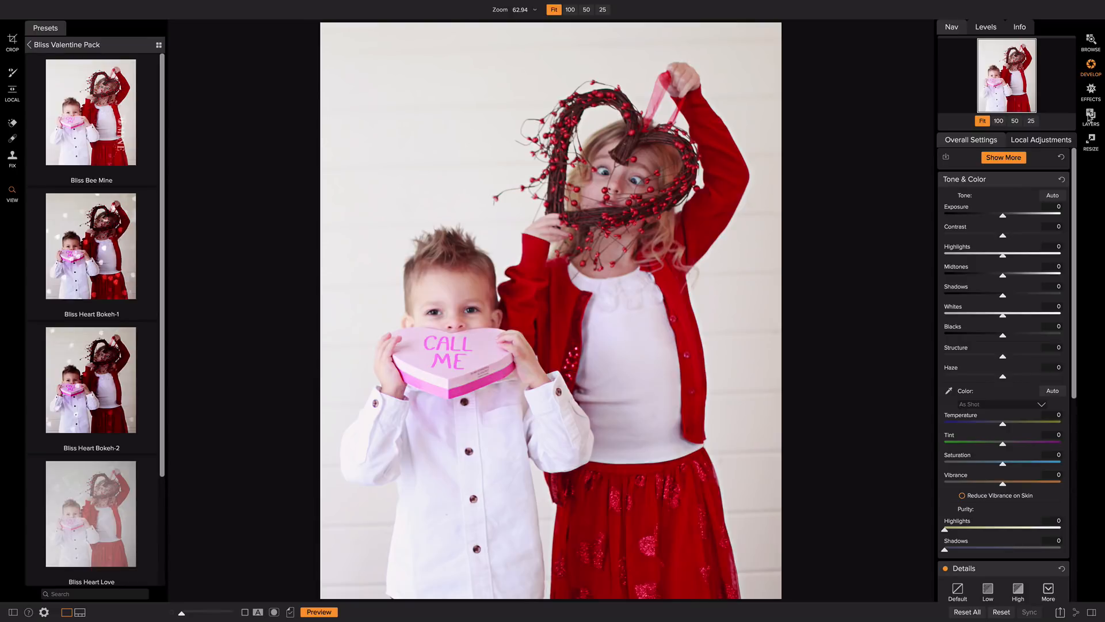
# Send the cropped photo to Layers as a new layer in the open Card2 file
pyautogui.click(1090, 119)
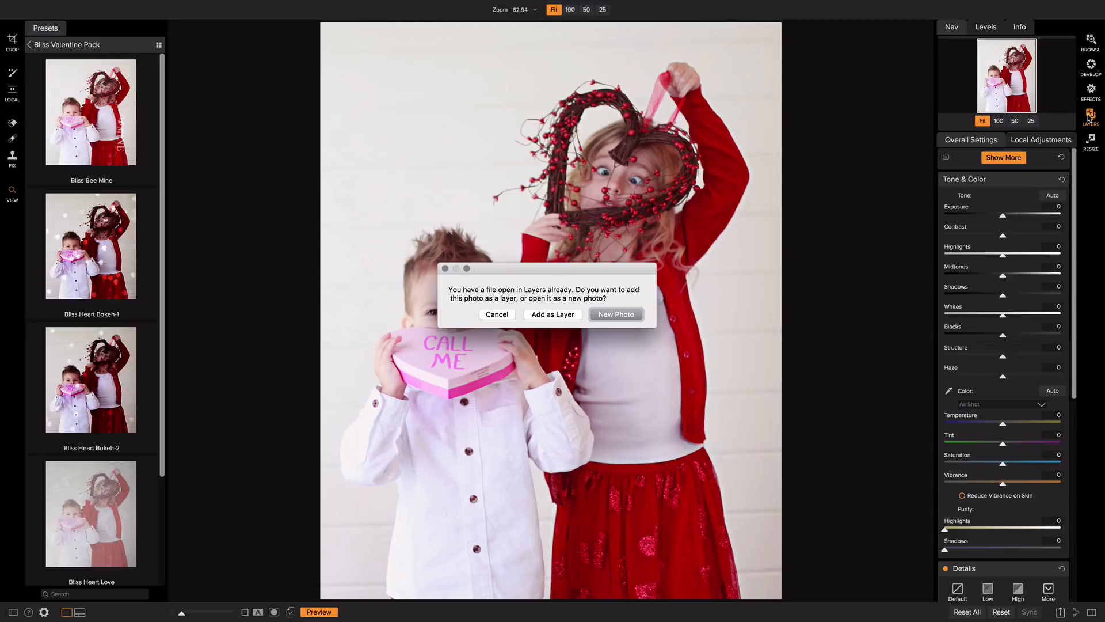
pyautogui.click(562, 314)
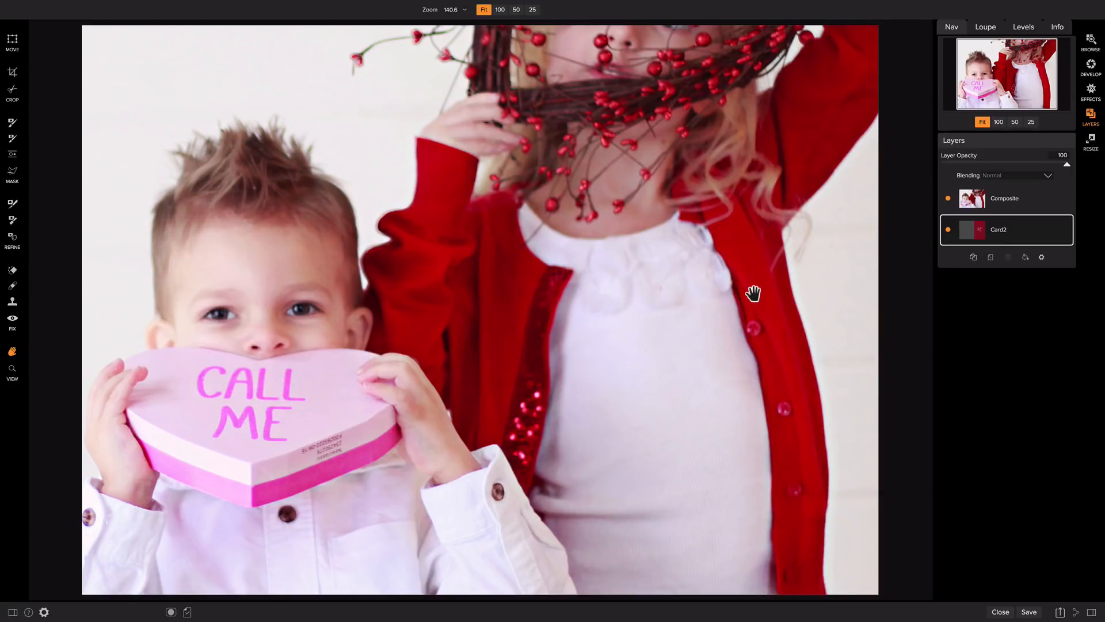
# Rename the Card2 layer as Template and the Composite layer as Photo
pyautogui.doubleClick(999, 231)
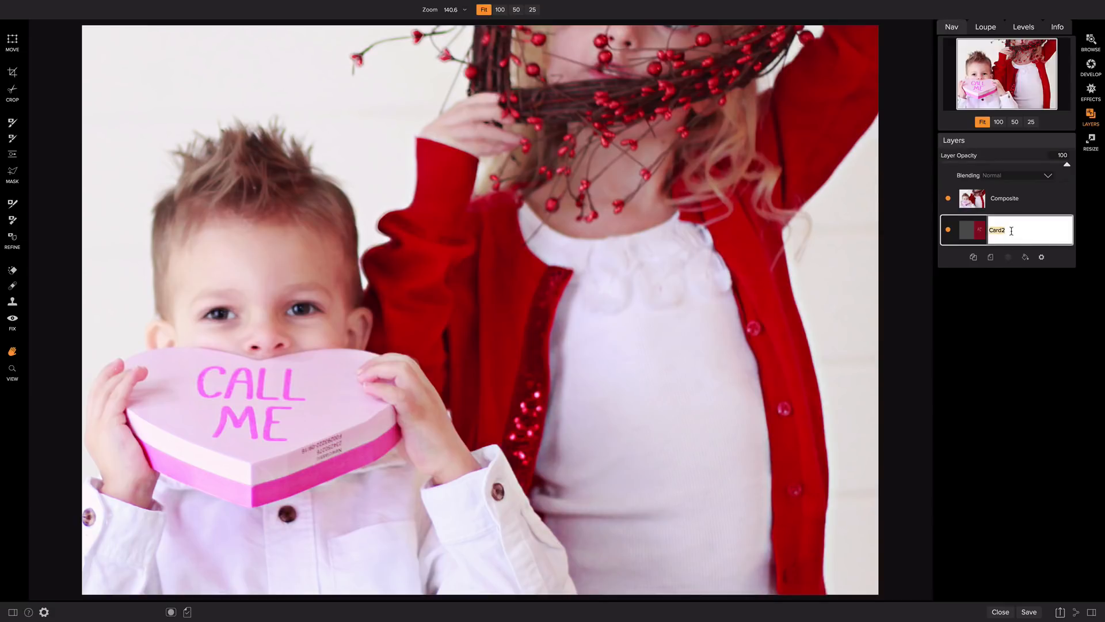
pyautogui.write('Template')
pyautogui.click(1006, 201)
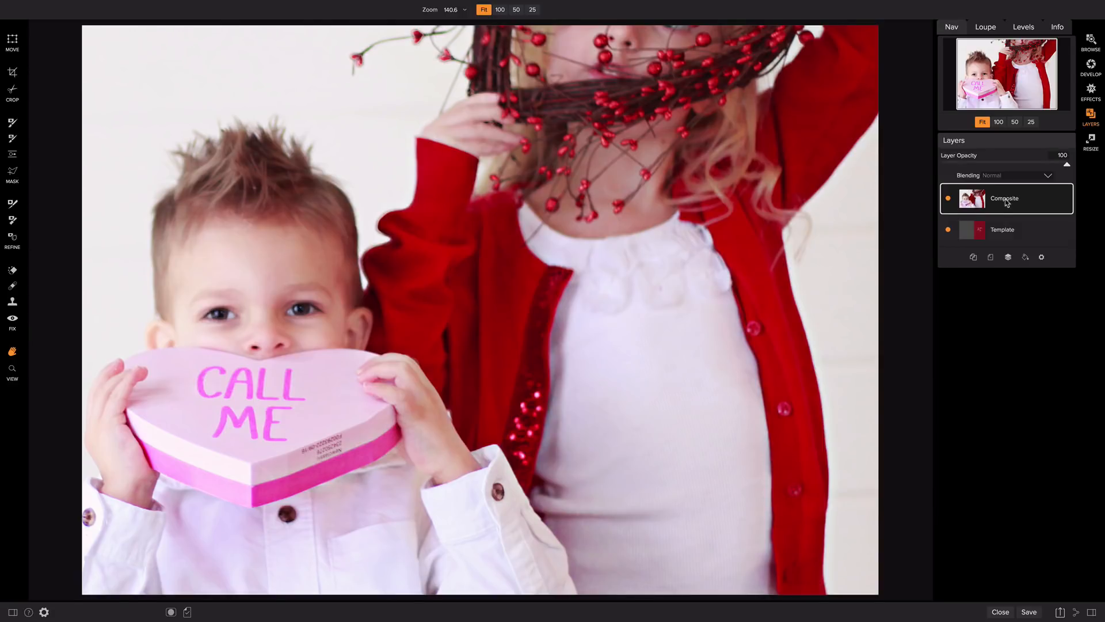
pyautogui.doubleClick(1006, 199)
pyautogui.write('Photo')
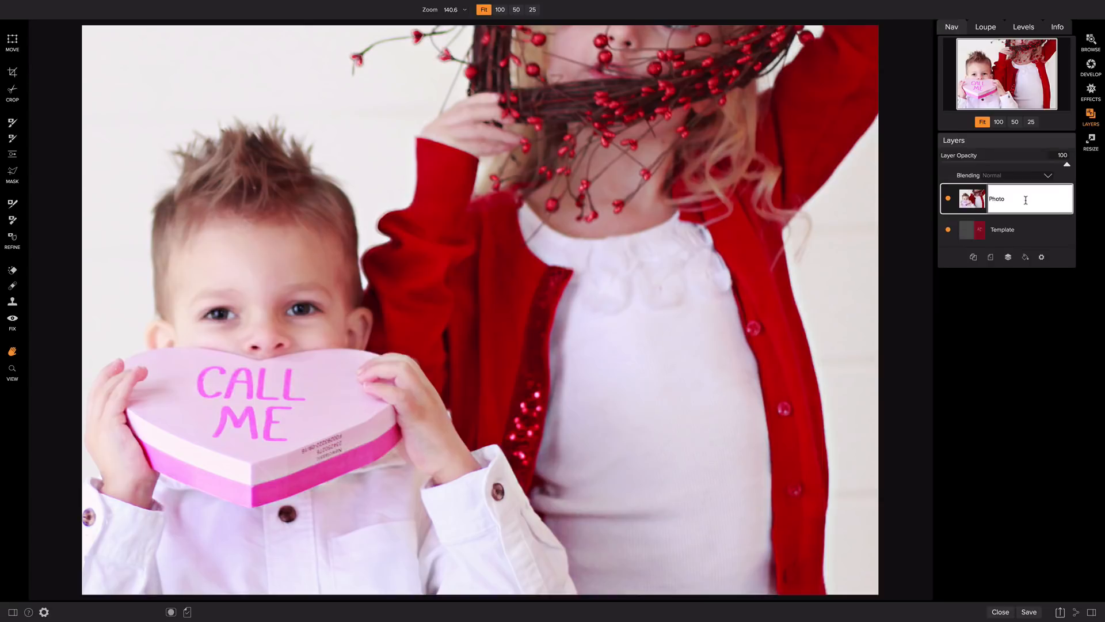
pyautogui.click(1038, 230)
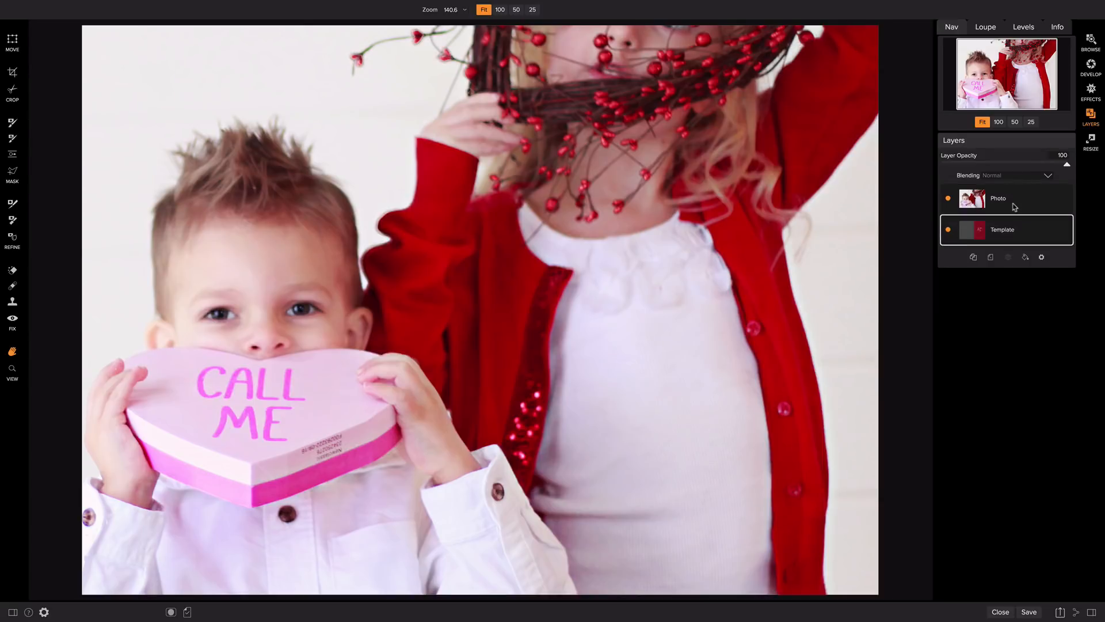
pyautogui.click(1013, 205)
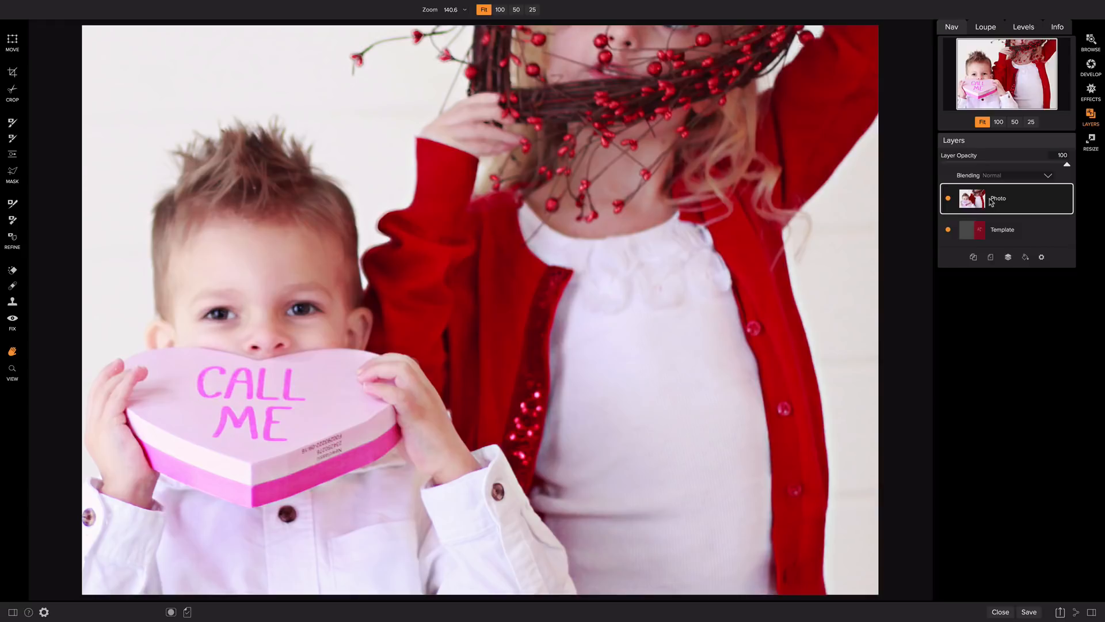
pyautogui.click(1007, 229)
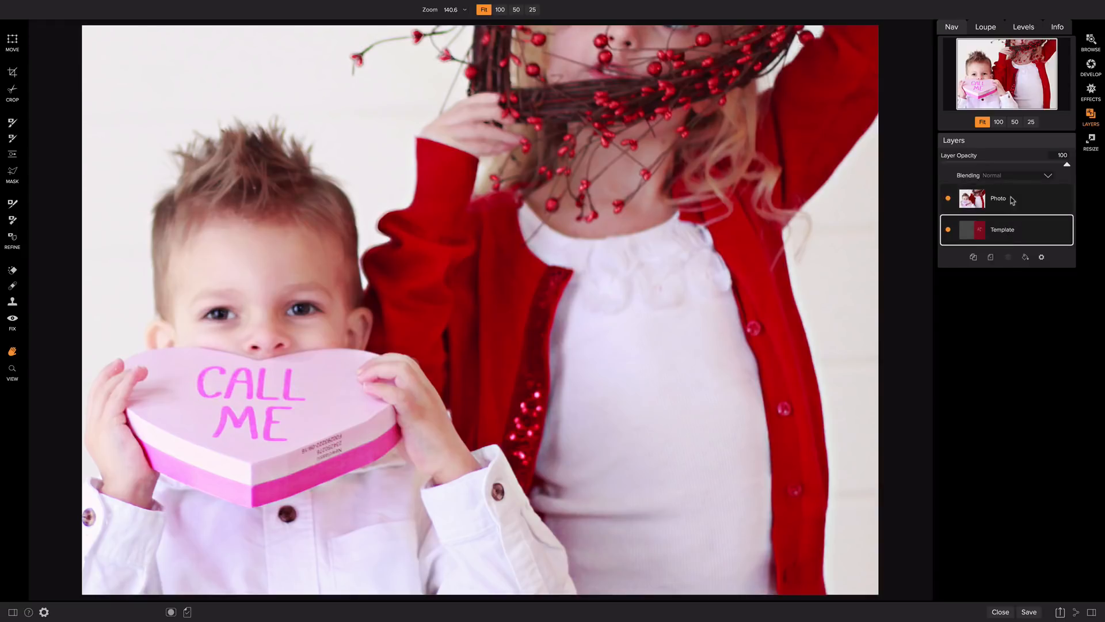
# Scale the Photo layer to about 1199 x 1500 and position it over the template's gray placeholder
pyautogui.click(1013, 199)
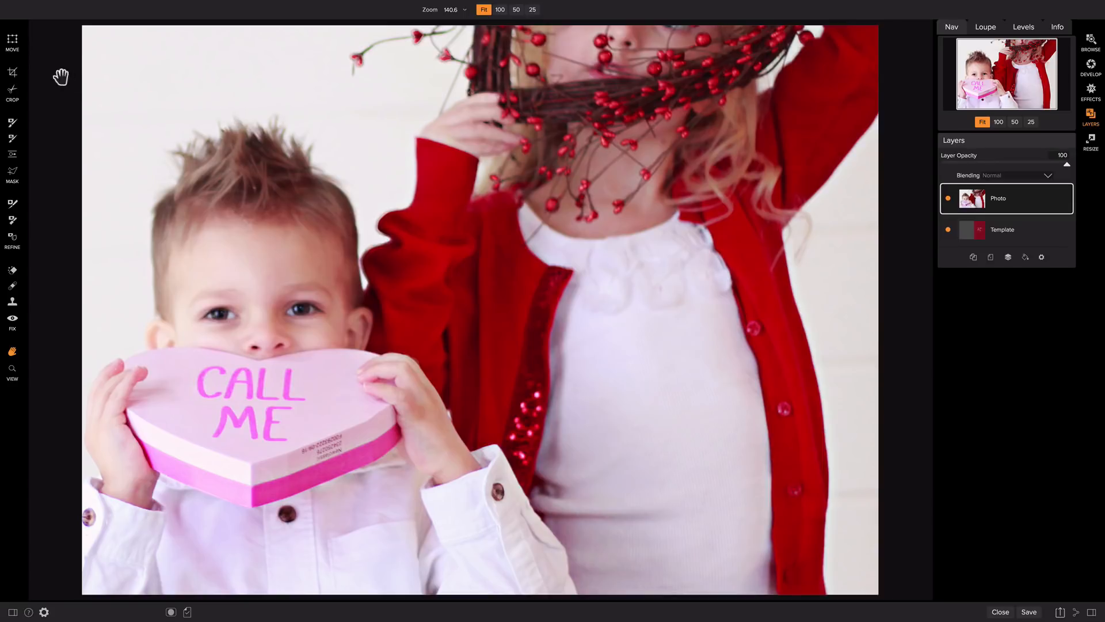
pyautogui.click(12, 40)
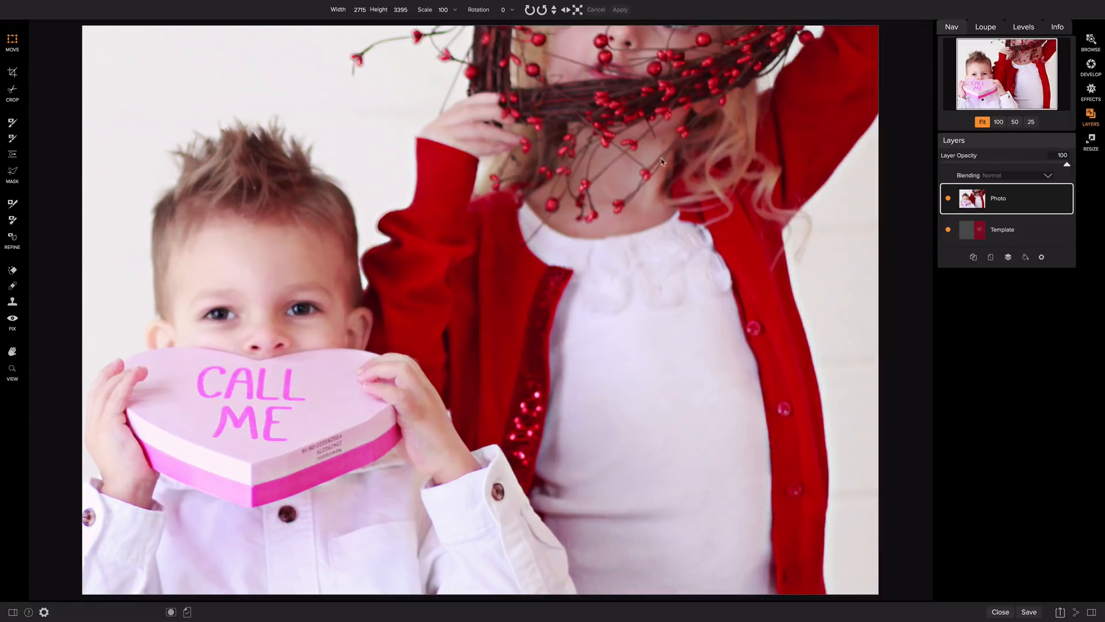
pyautogui.moveTo(720, 89); pyautogui.dragTo(520, 519)
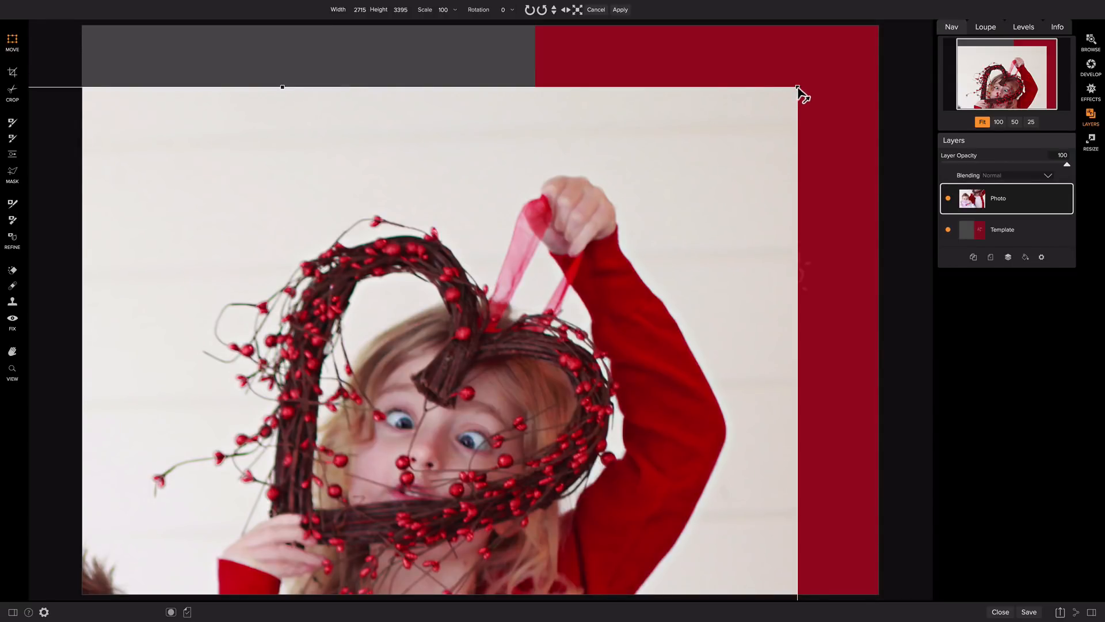
pyautogui.moveTo(797, 91); pyautogui.dragTo(420, 524)
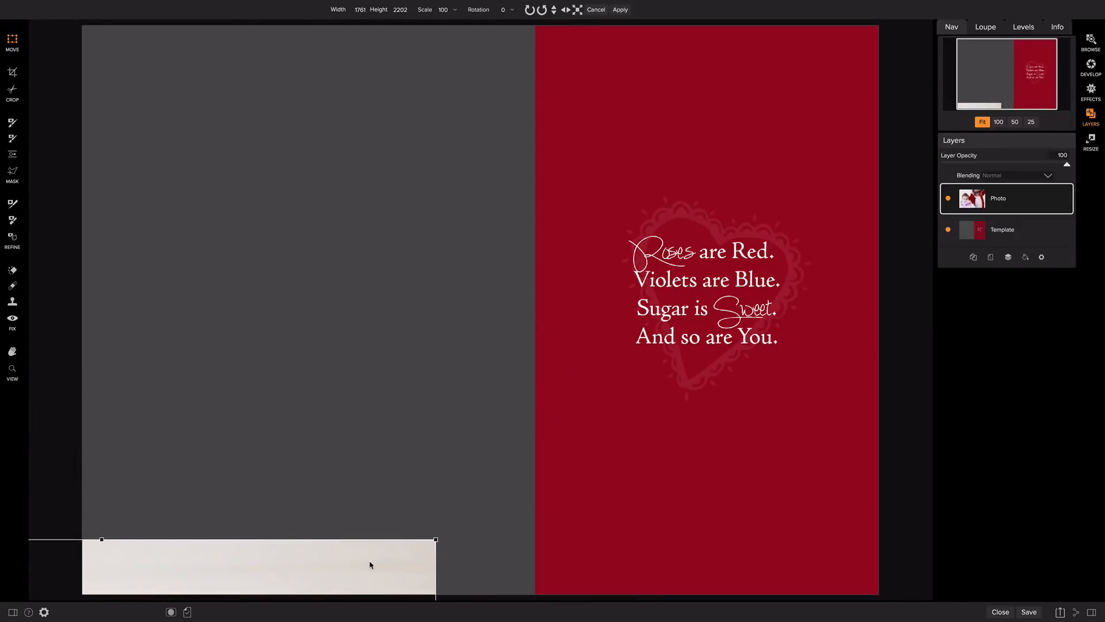
pyautogui.moveTo(370, 565); pyautogui.dragTo(617, 57)
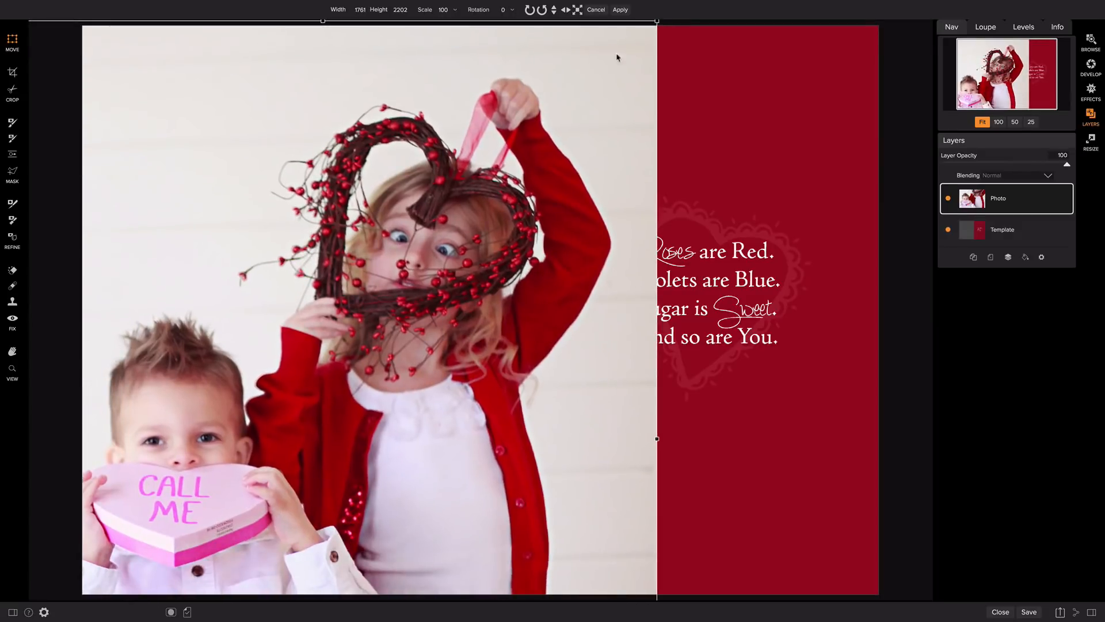
pyautogui.moveTo(657, 25); pyautogui.dragTo(309, 410)
pyautogui.moveTo(347, 471); pyautogui.dragTo(347, 99)
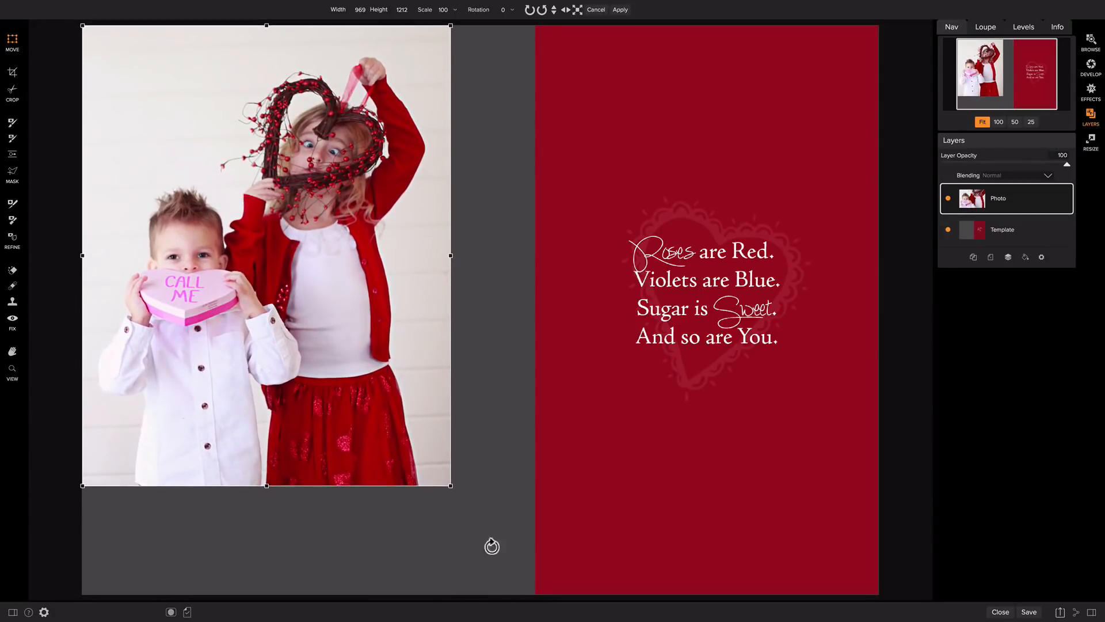
pyautogui.moveTo(451, 489); pyautogui.dragTo(517, 596)
pyautogui.moveTo(511, 544); pyautogui.dragTo(511, 545)
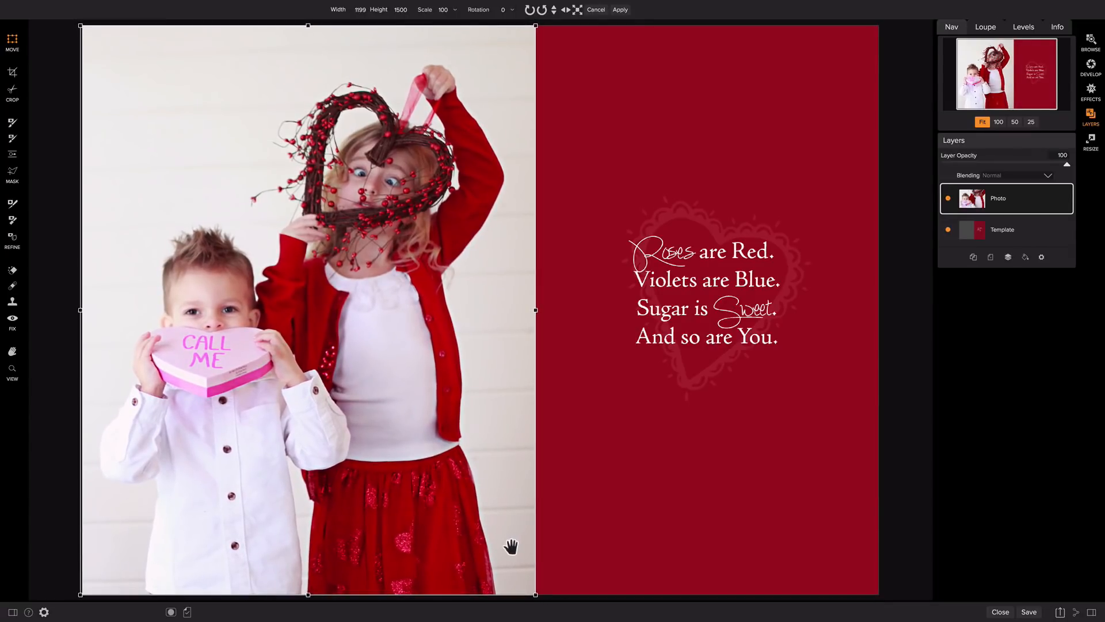
# Close the finished Card2 composition and return to browsing the photo folders
pyautogui.click(1002, 232)
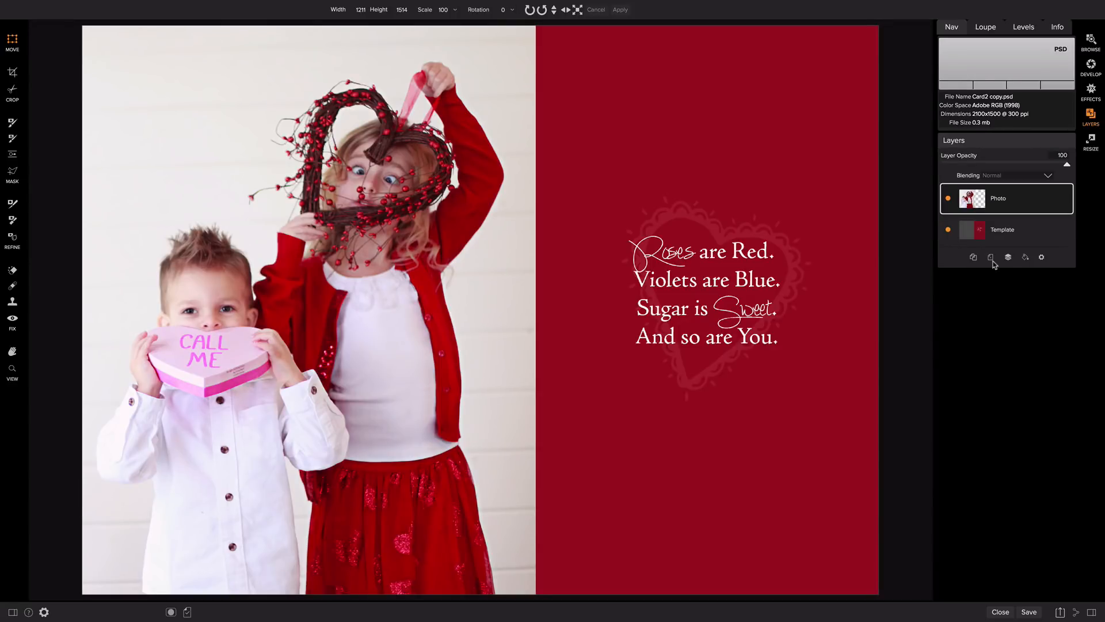
pyautogui.click(999, 612)
pyautogui.click(540, 338)
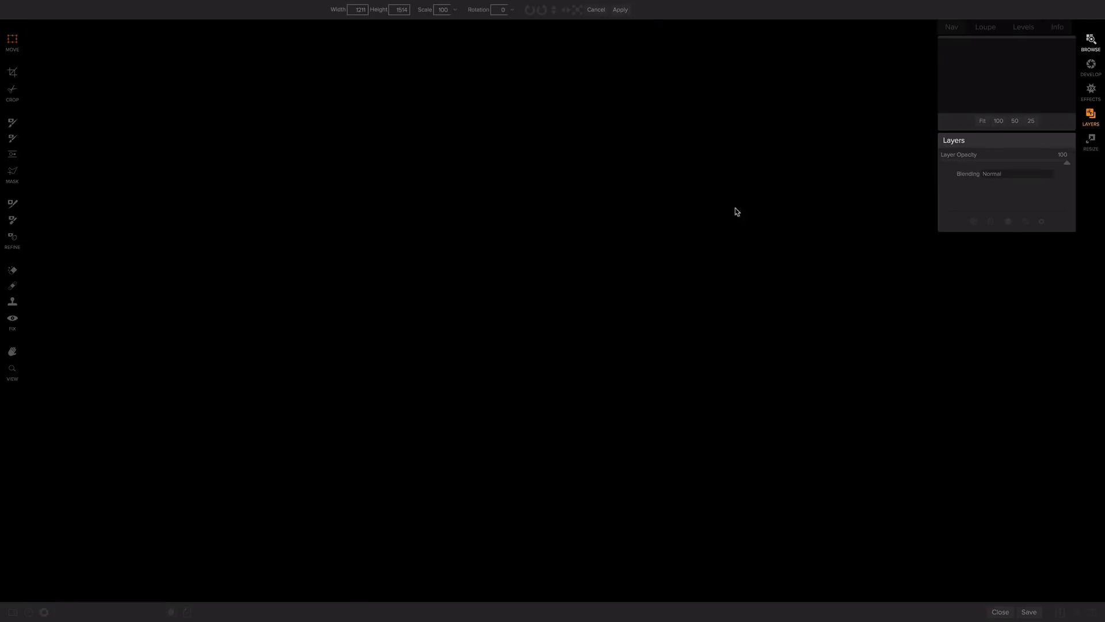
pyautogui.click(1091, 44)
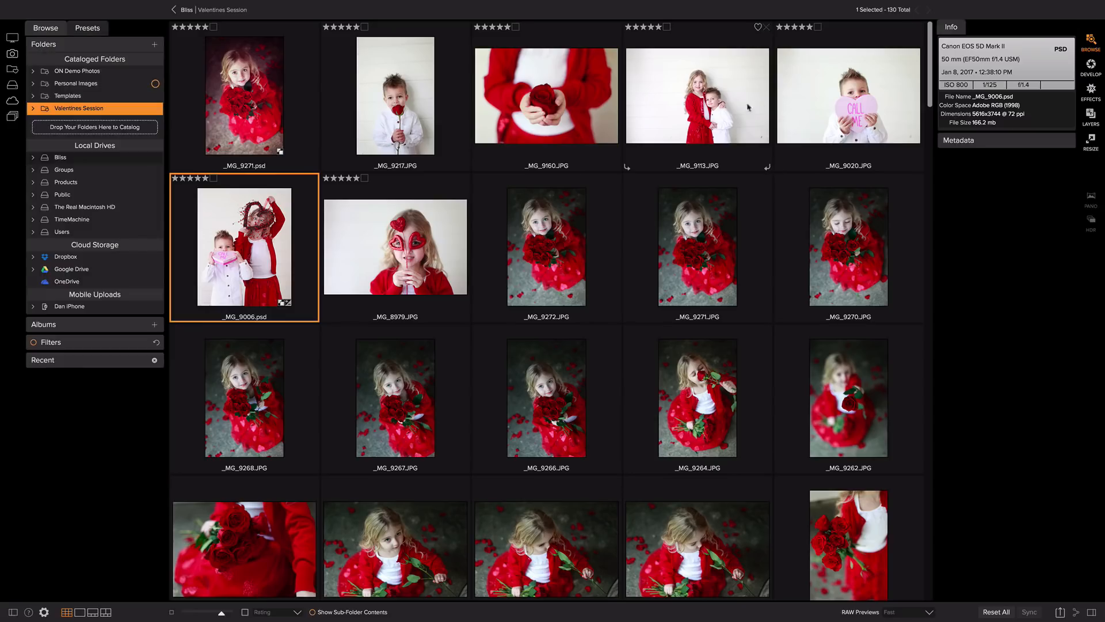
# Open the Card3.jpg template from the Templates folder in Layers
pyautogui.click(104, 96)
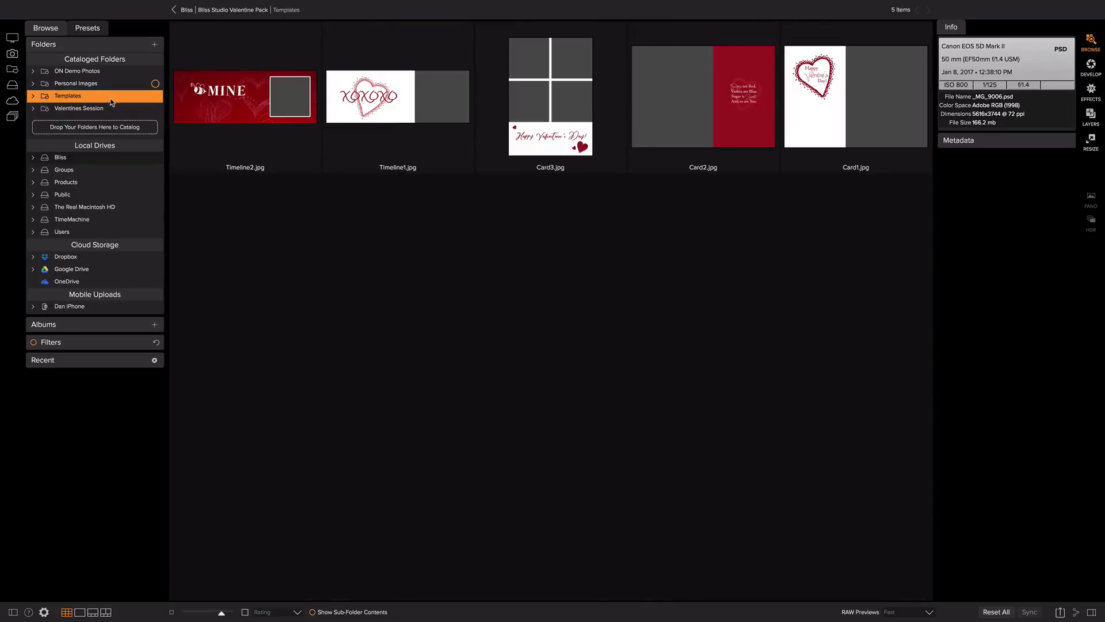
pyautogui.click(571, 108)
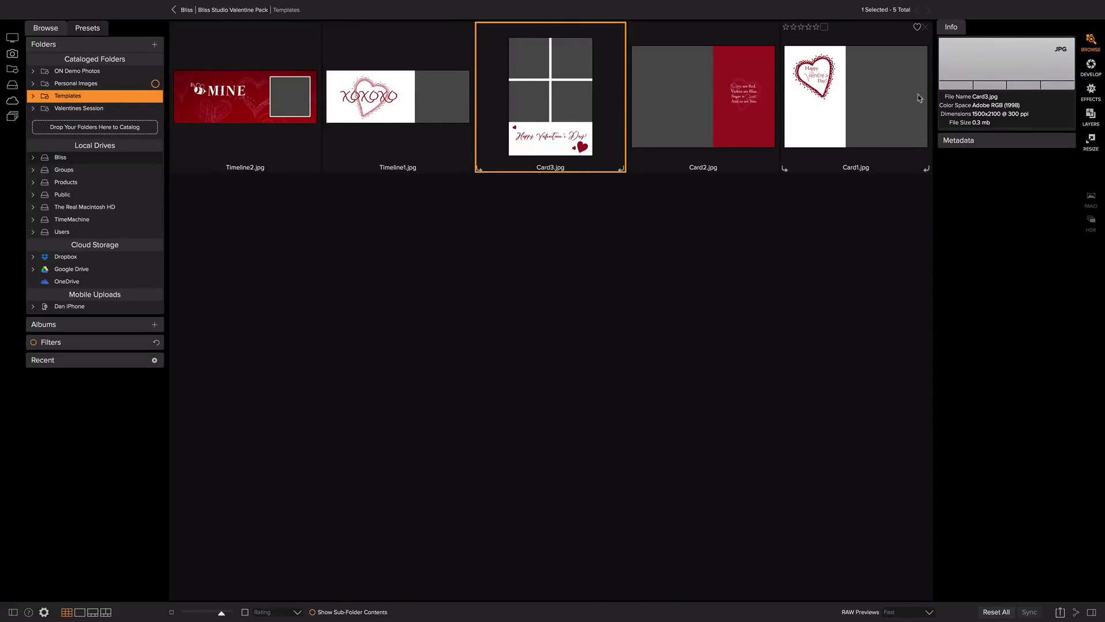
pyautogui.click(1090, 118)
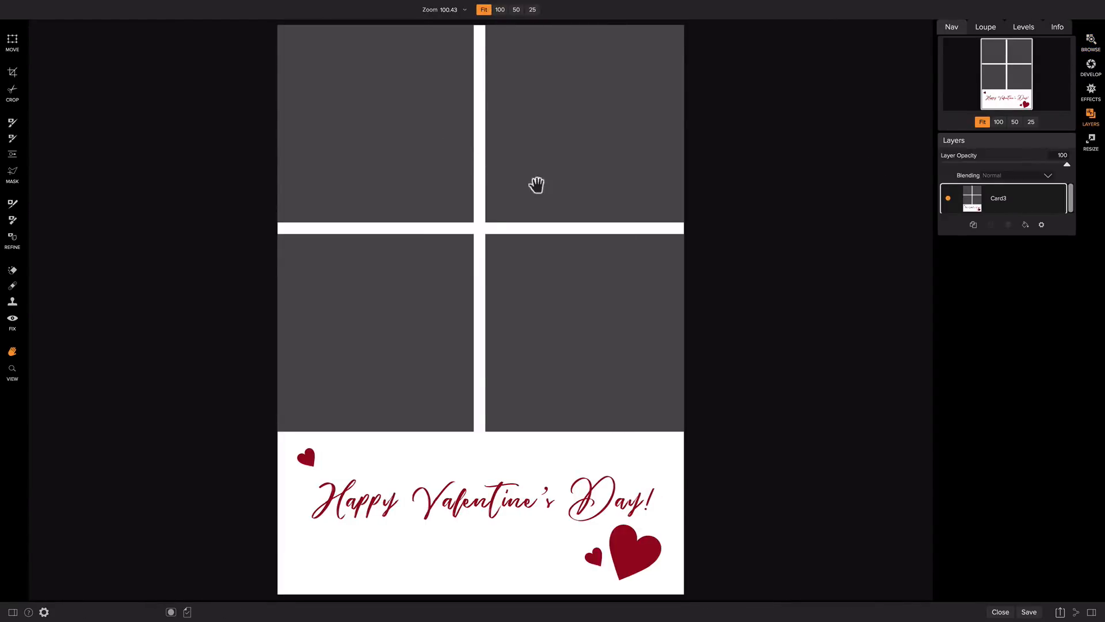
# Open the _MG_8979.JPG photo from the Valentines Session folder in Effects
pyautogui.click(1091, 42)
pyautogui.click(79, 108)
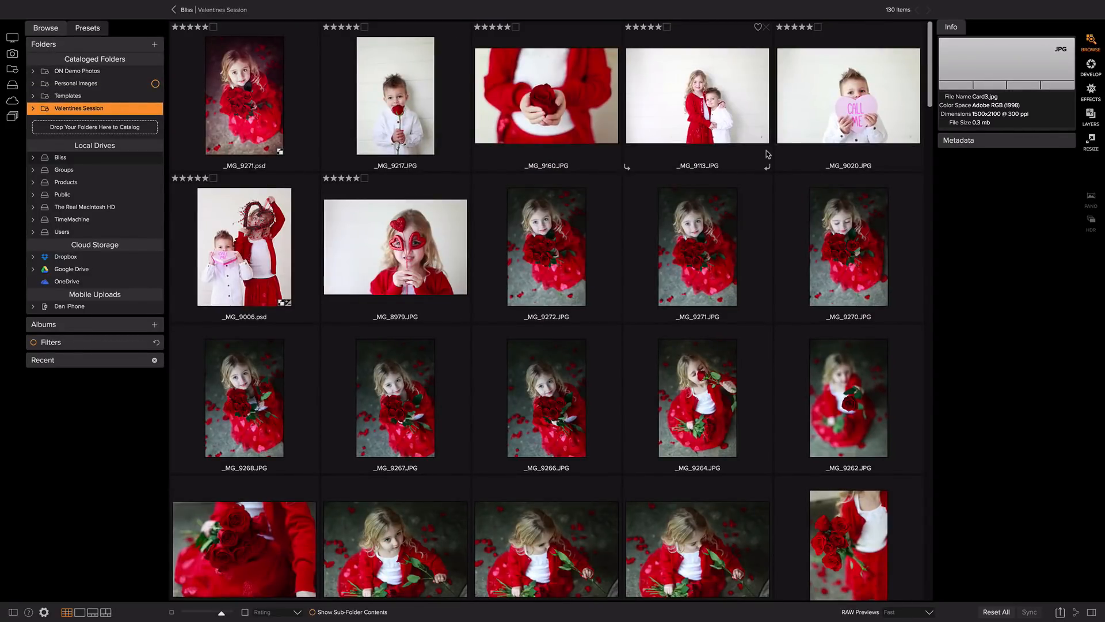
pyautogui.click(429, 267)
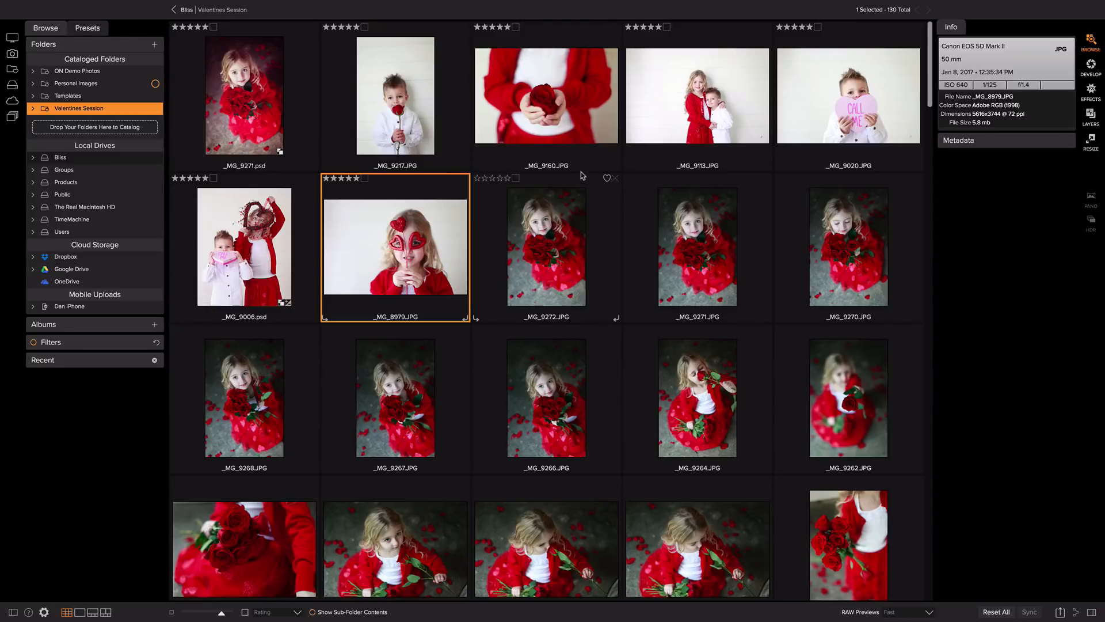
pyautogui.click(1091, 90)
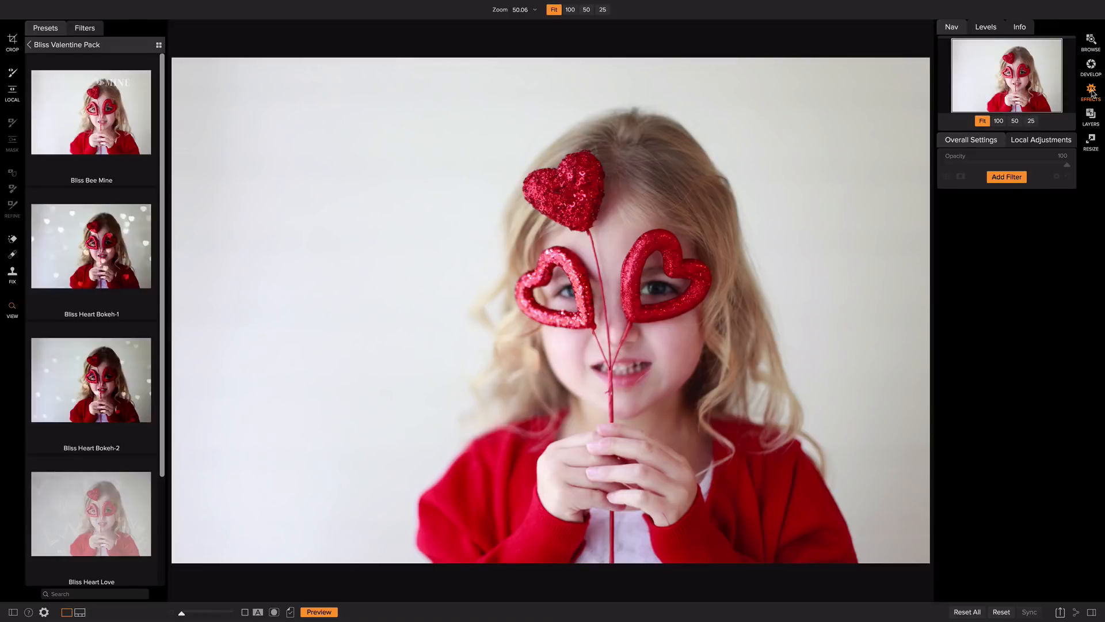
# Crop the photo to a 1x1 square centered on the girl and add it as a layer to the open Card3 file
pyautogui.click(12, 41)
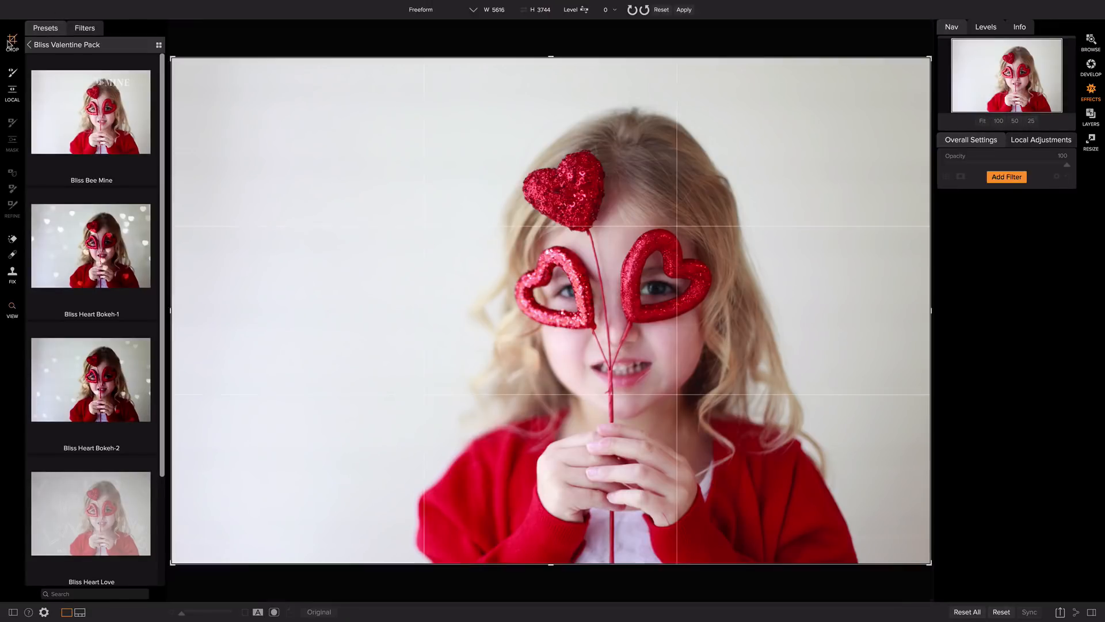
pyautogui.click(472, 11)
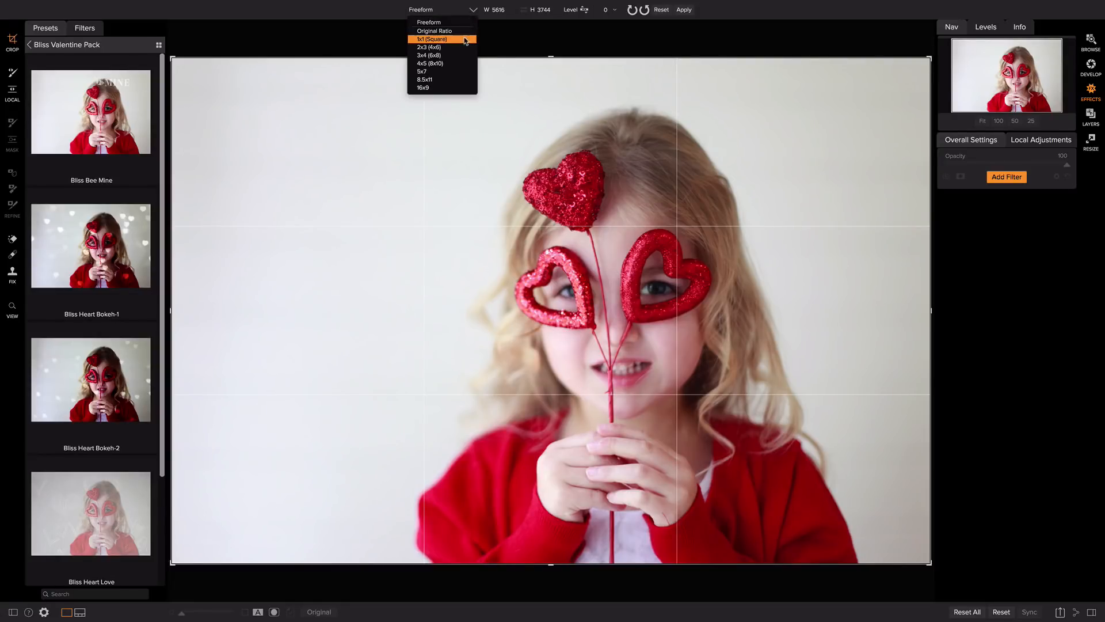
pyautogui.click(446, 40)
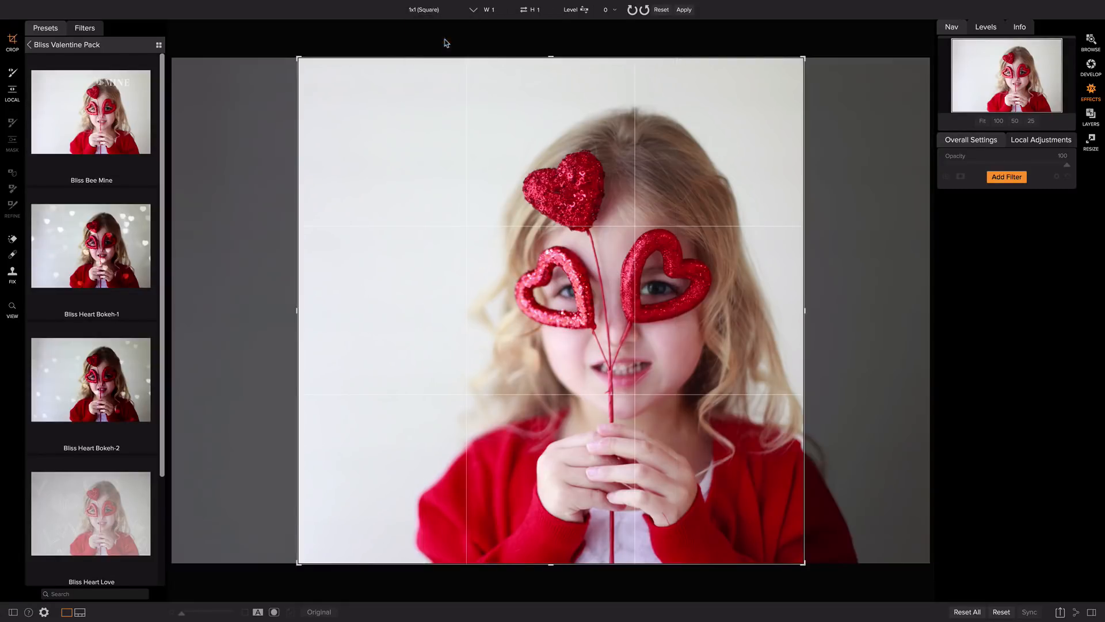
pyautogui.moveTo(595, 198); pyautogui.dragTo(524, 199)
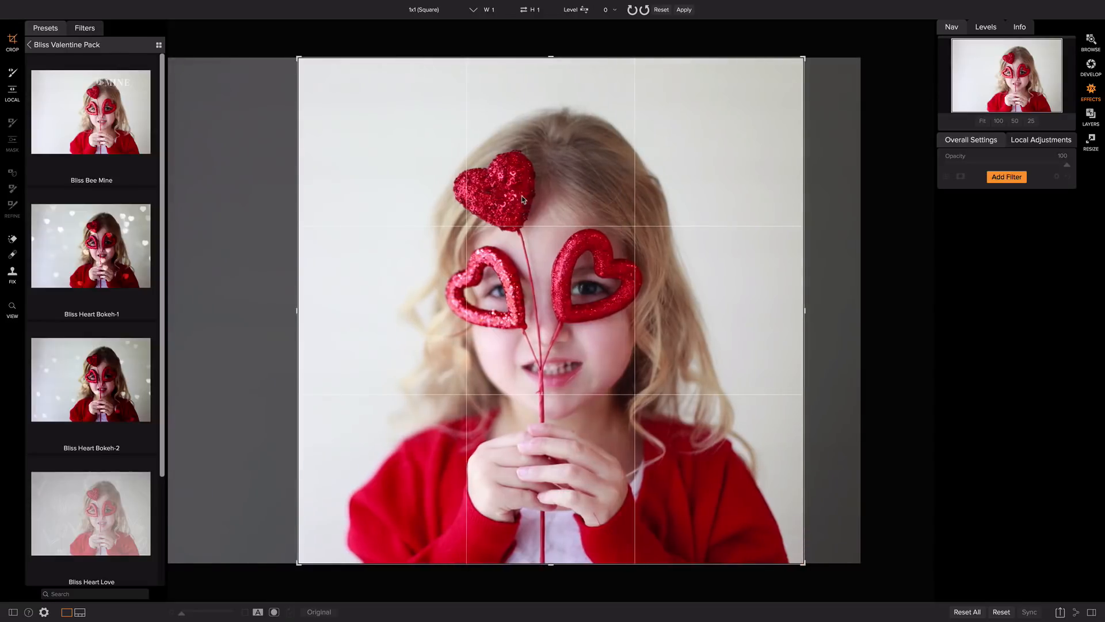
pyautogui.click(683, 10)
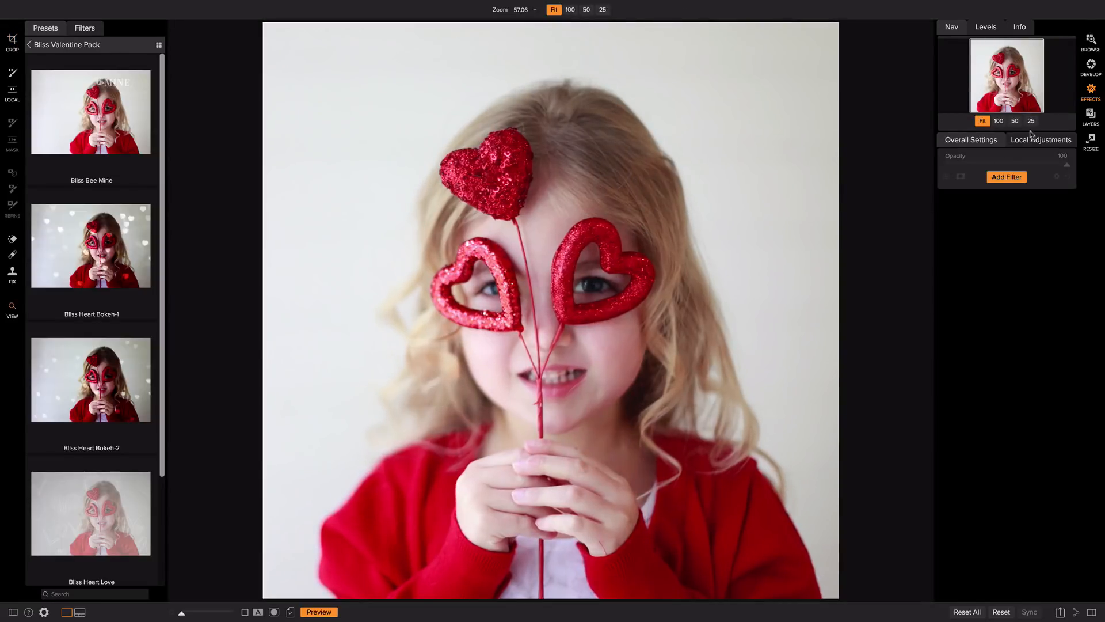
pyautogui.click(1086, 118)
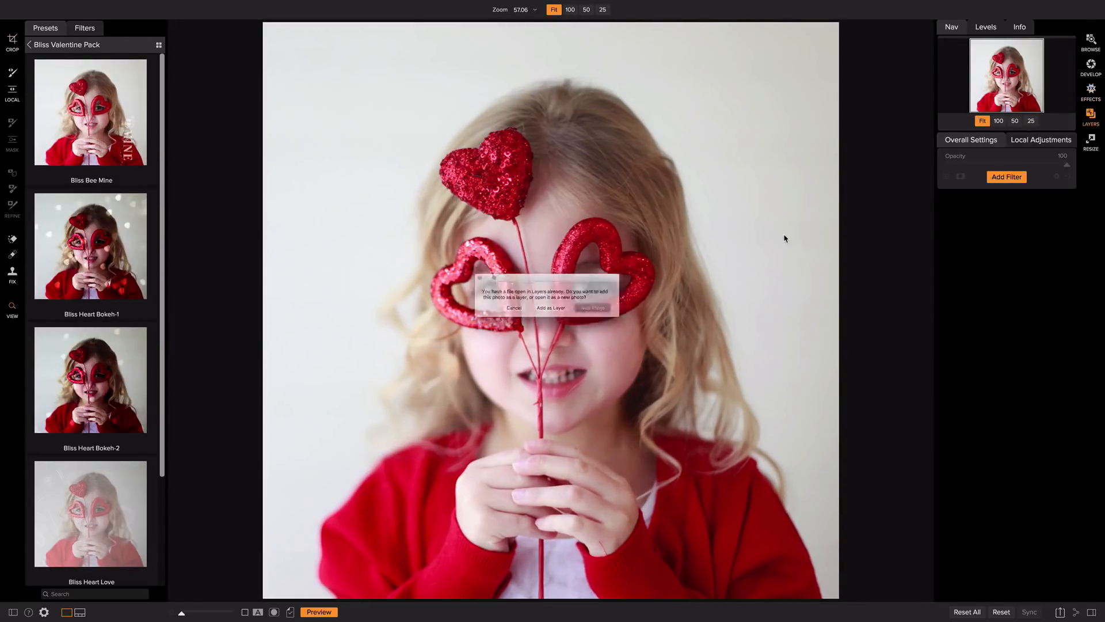
pyautogui.click(556, 315)
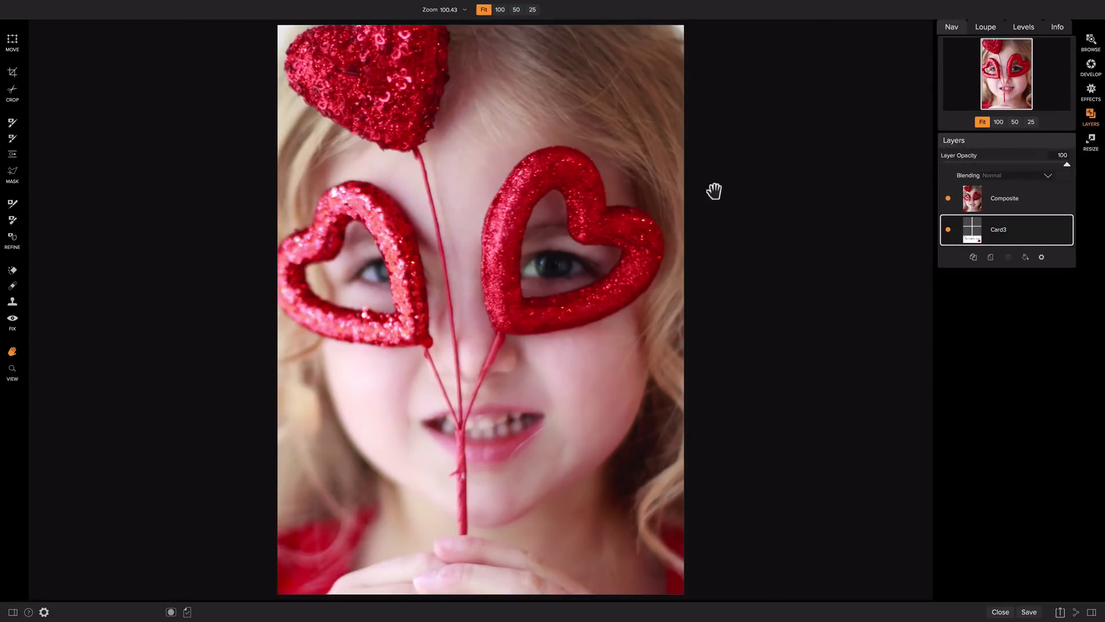
# Scale the girl's Composite layer to about 736 x 736 and fit it over the card's upper-left gray placeholder
pyautogui.click(1006, 199)
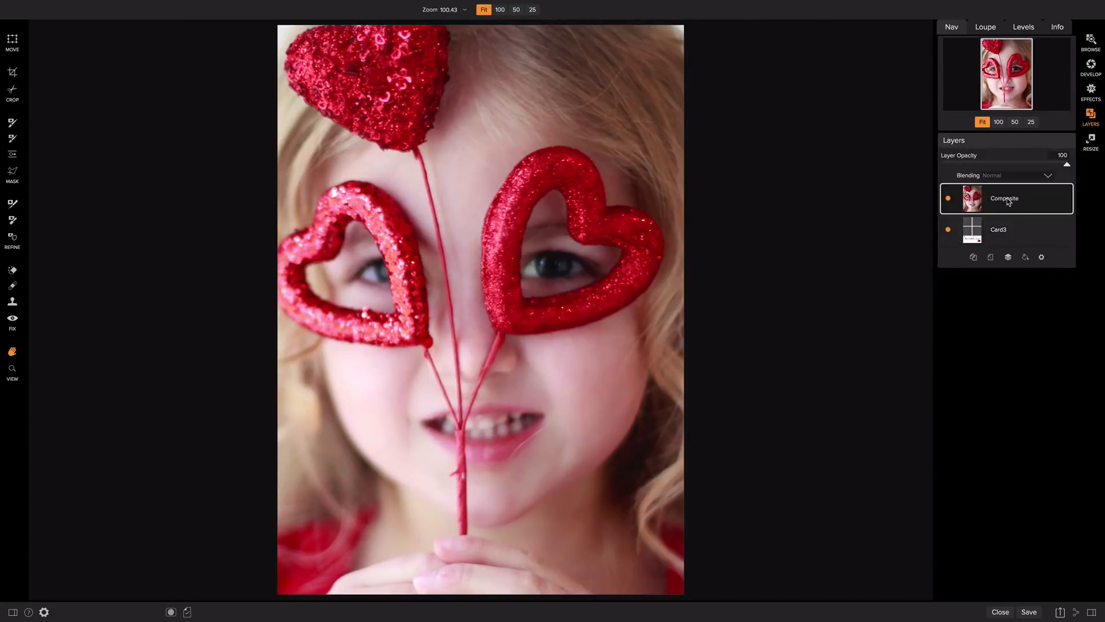
pyautogui.click(12, 40)
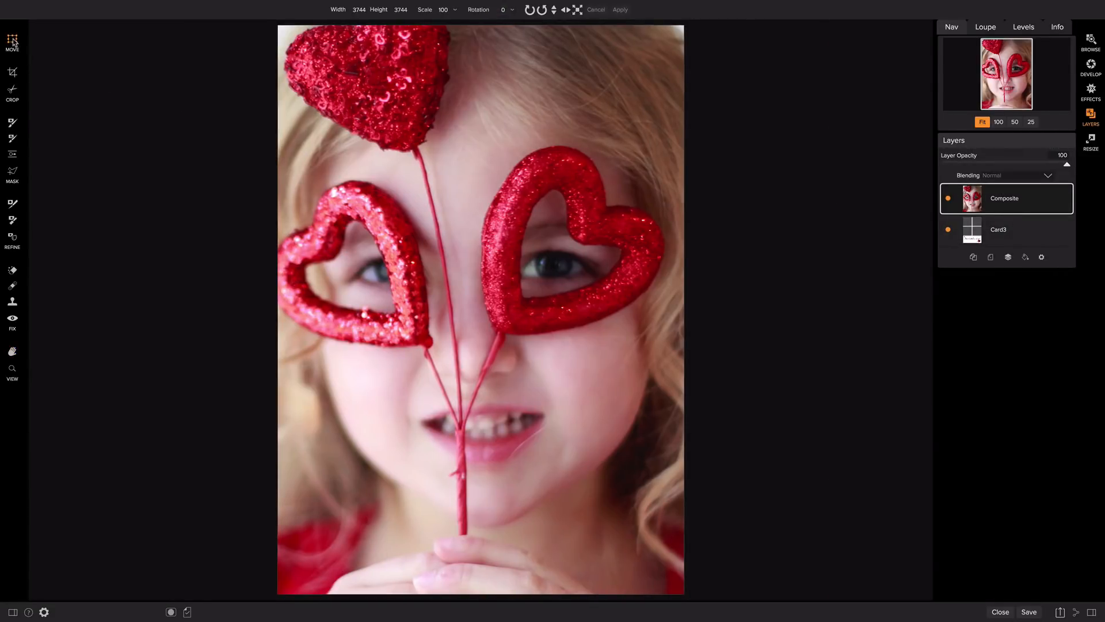
pyautogui.moveTo(570, 74); pyautogui.dragTo(444, 236)
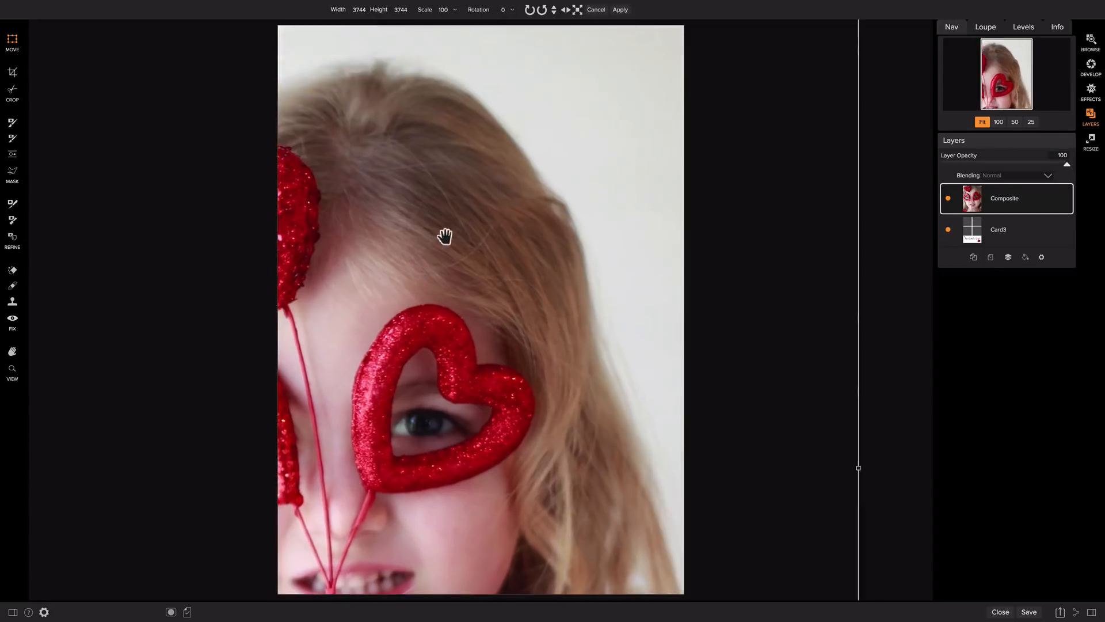
pyautogui.moveTo(588, 123); pyautogui.dragTo(501, 271)
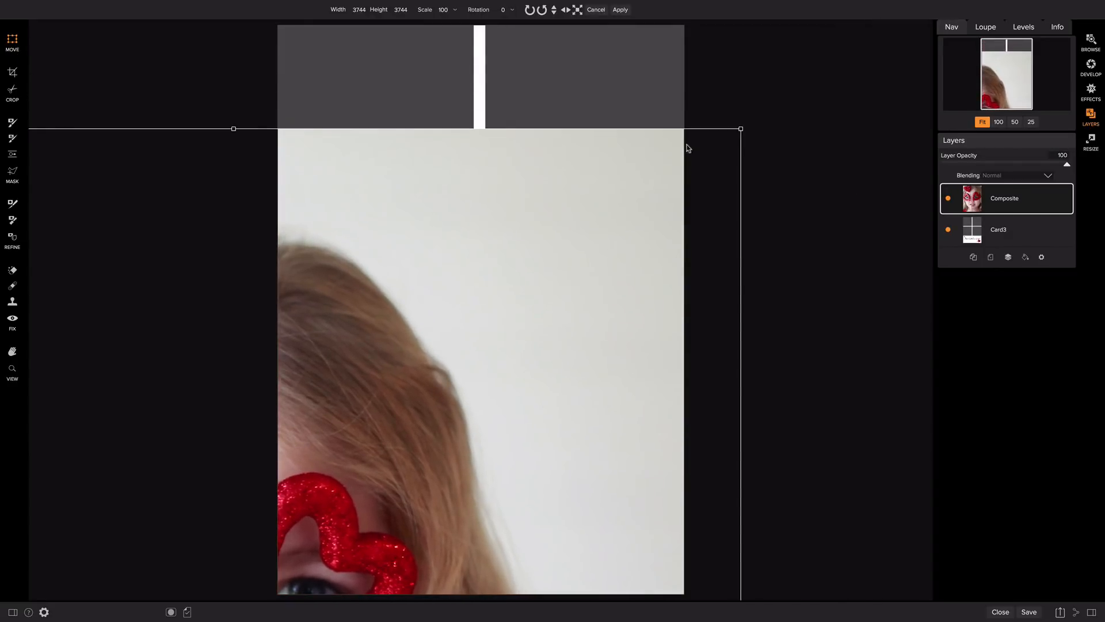
pyautogui.moveTo(740, 129); pyautogui.dragTo(299, 562)
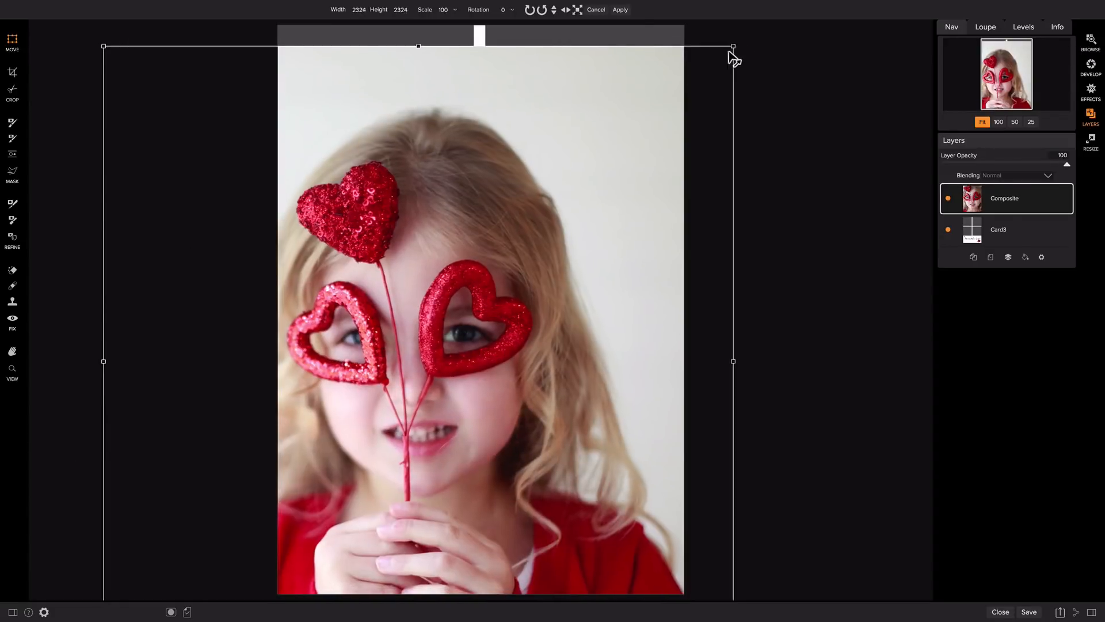
pyautogui.moveTo(733, 54); pyautogui.dragTo(286, 511)
pyautogui.moveTo(202, 560); pyautogui.dragTo(371, 66)
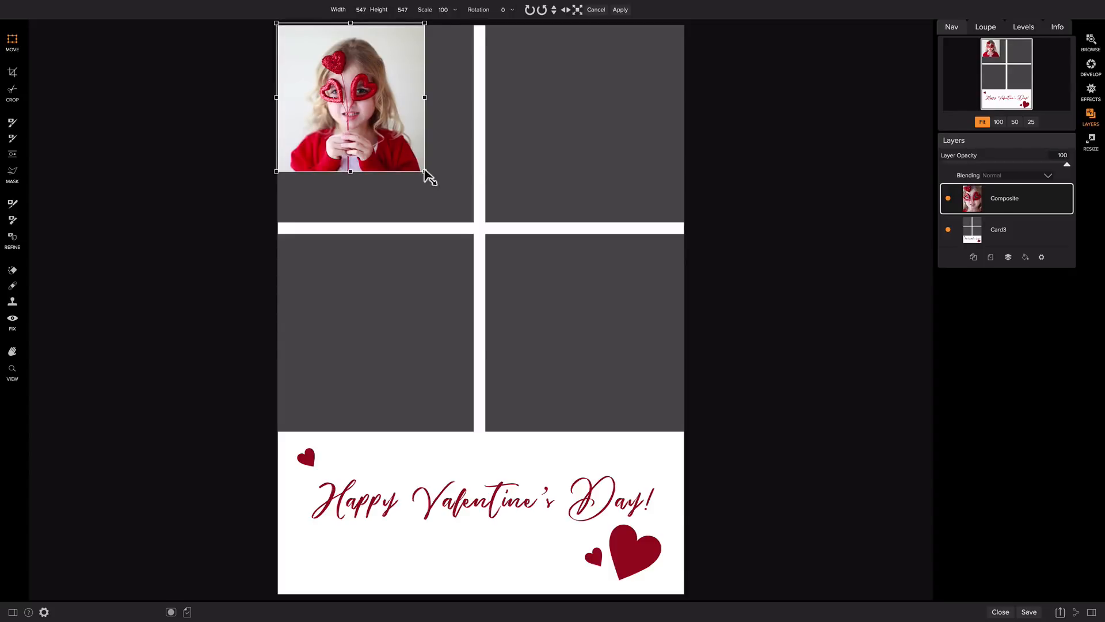
pyautogui.moveTo(425, 175); pyautogui.dragTo(470, 227)
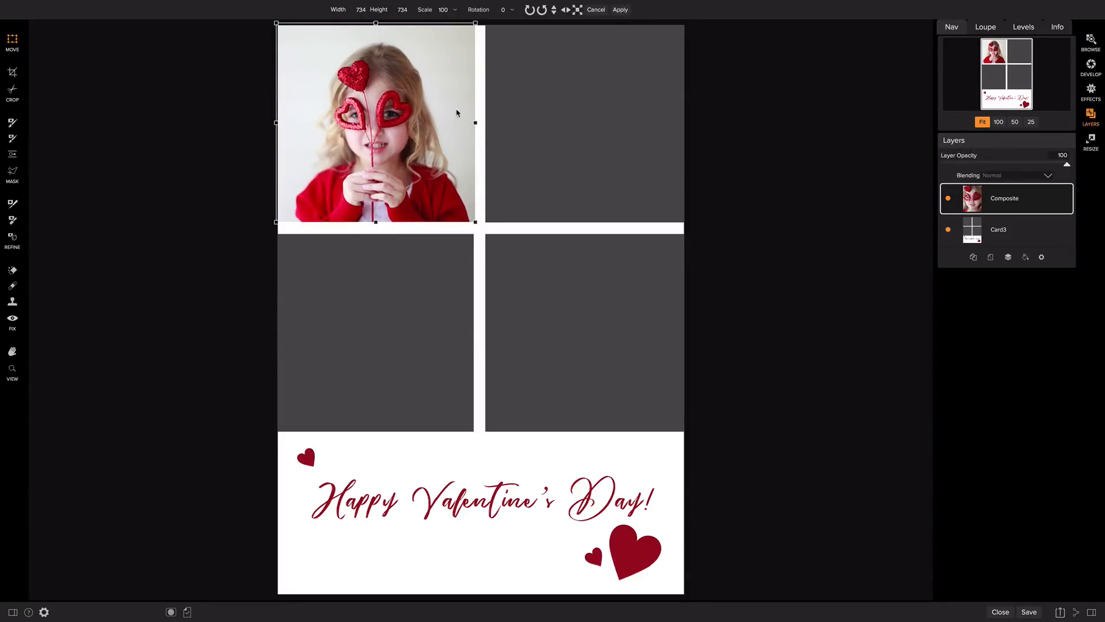
pyautogui.moveTo(458, 113); pyautogui.dragTo(453, 114)
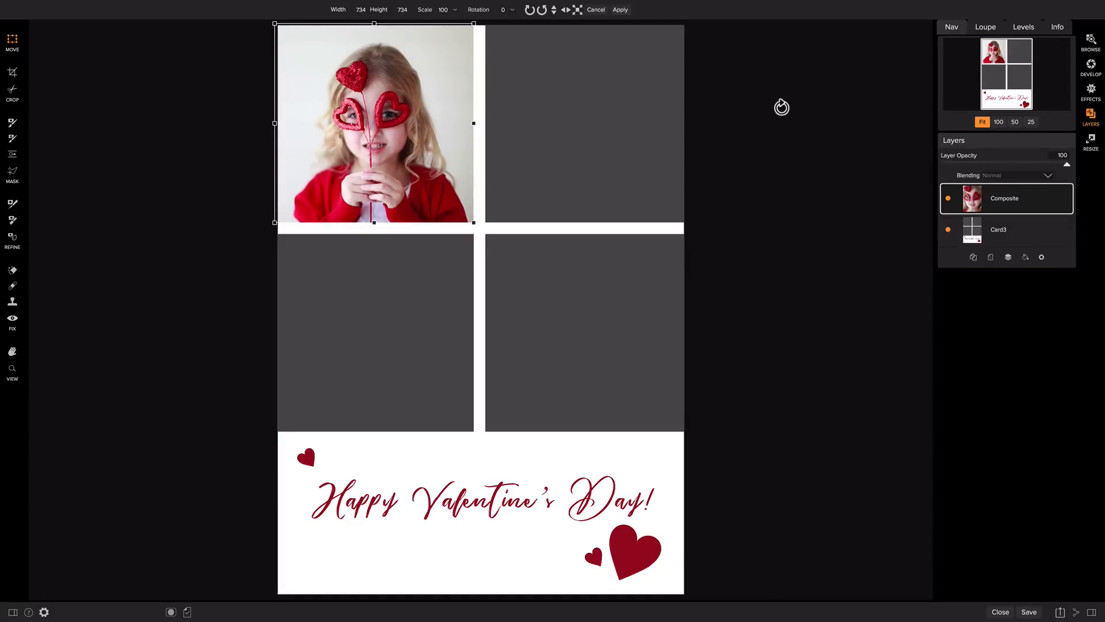
pyautogui.click(621, 10)
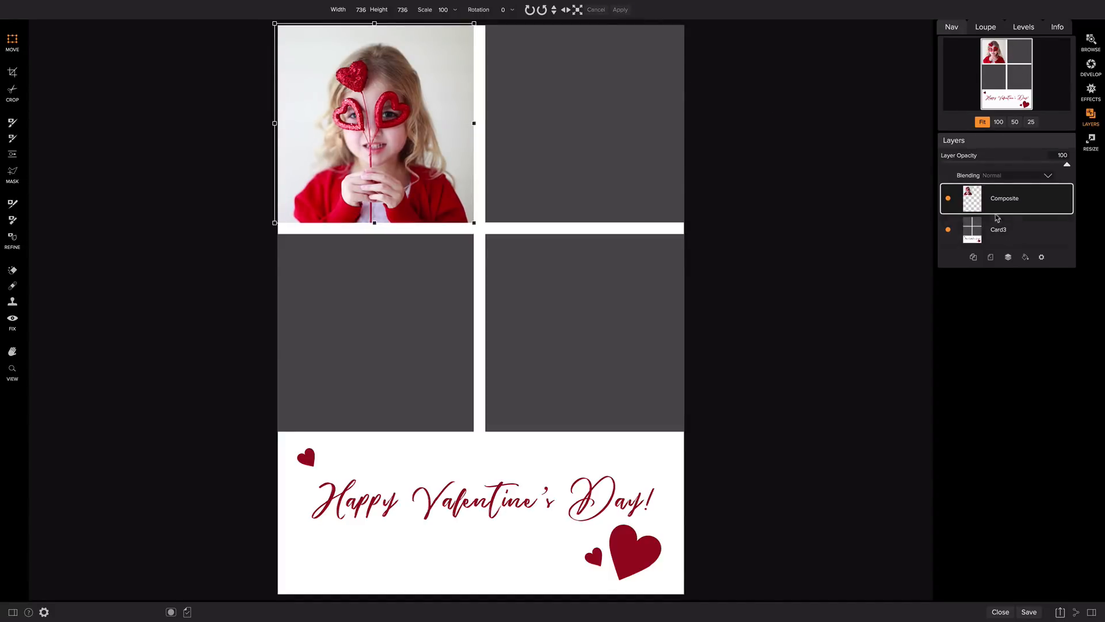
# Rename the girl's Composite layer with her first name and select the Card3 layer
pyautogui.doubleClick(1008, 200)
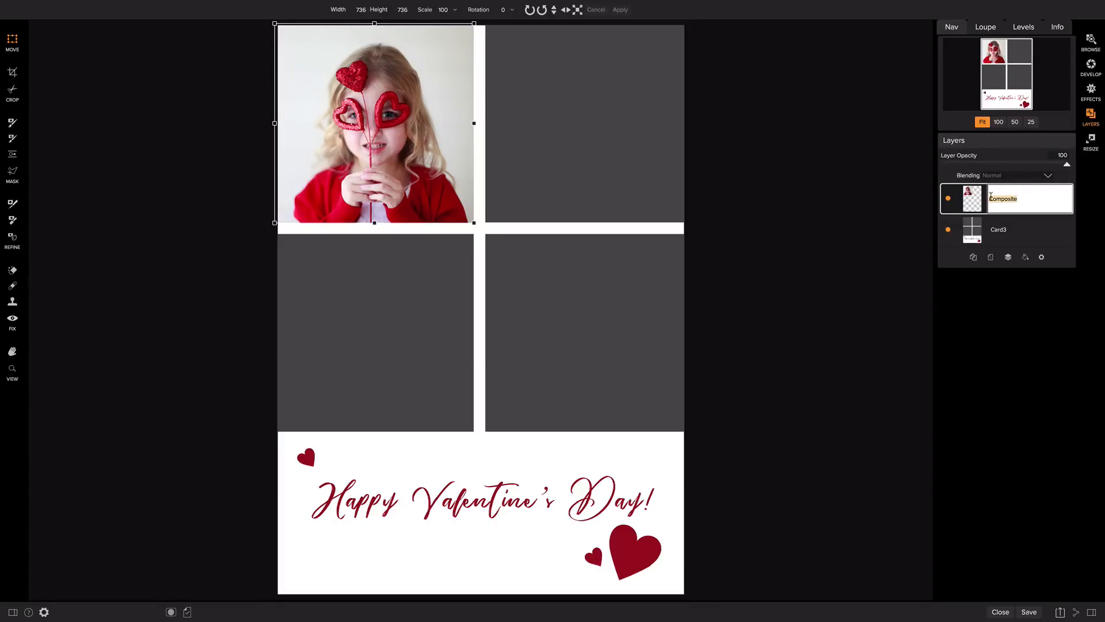
pyautogui.write('Photo 1')
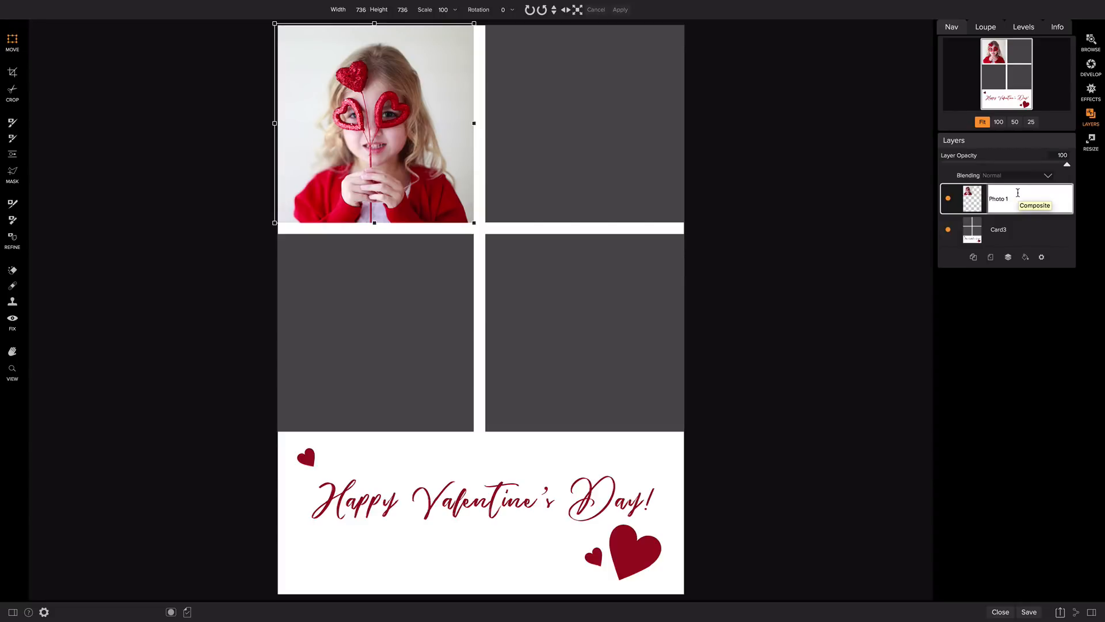
pyautogui.moveTo(1018, 192); pyautogui.dragTo(976, 200)
pyautogui.write('Lily')
pyautogui.click(1015, 230)
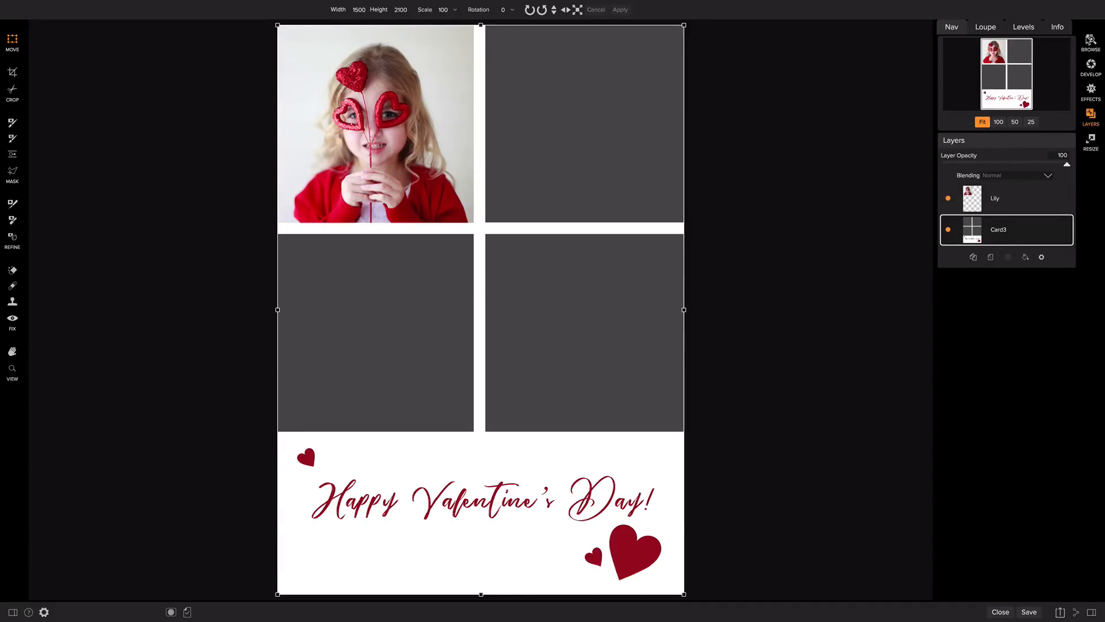
# Open the _MG_9217.JPG photo from the Valentines Session folder in Effects
pyautogui.click(1088, 39)
pyautogui.click(385, 107)
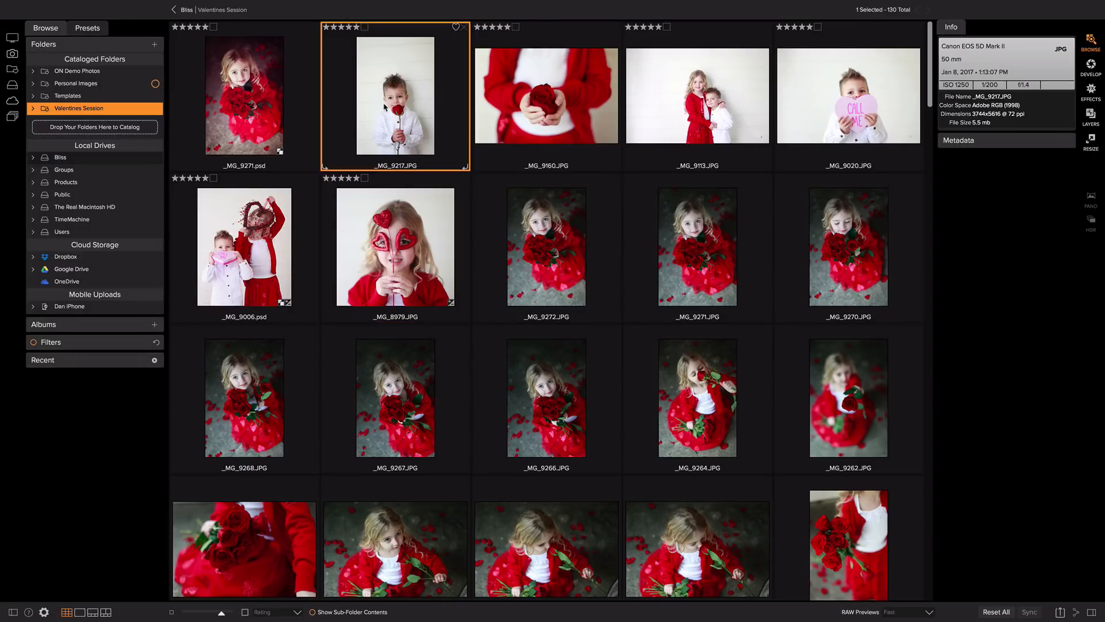
pyautogui.click(1088, 92)
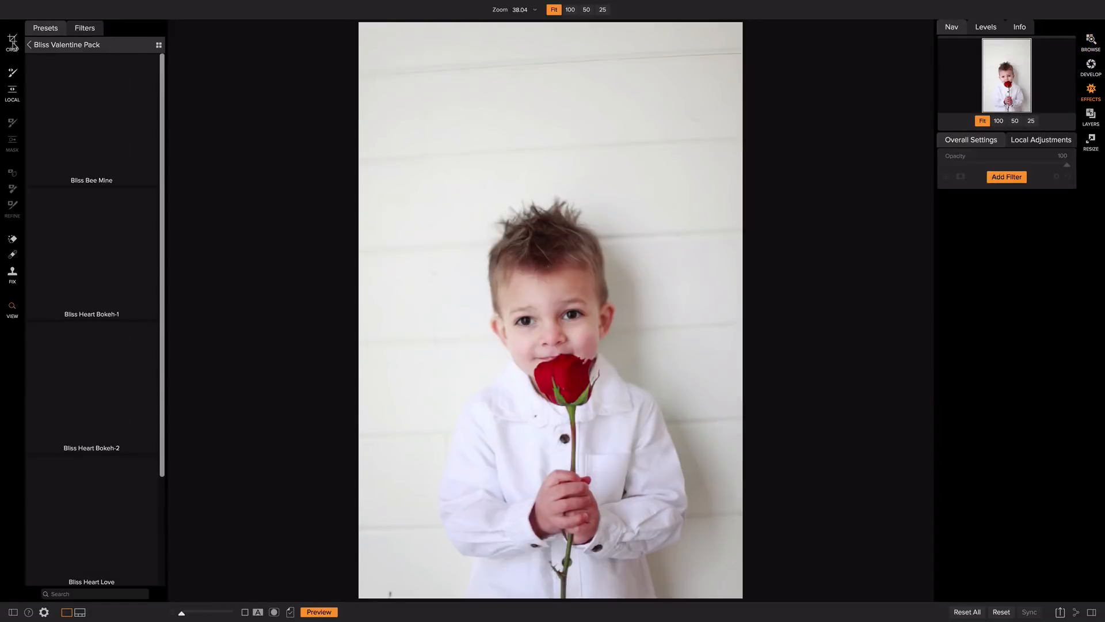
# Crop the boy's photo to a 1x1 square from his hair to his hands and add it as a layer to Card3
pyautogui.click(12, 44)
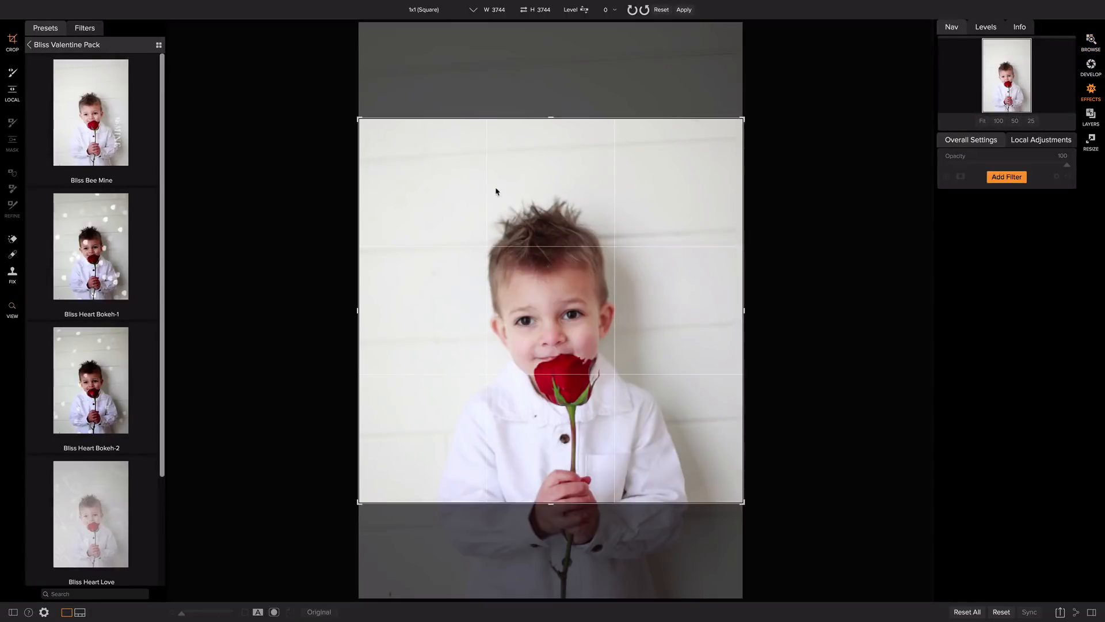
pyautogui.moveTo(507, 199); pyautogui.dragTo(497, 153)
pyautogui.moveTo(495, 230); pyautogui.dragTo(496, 222)
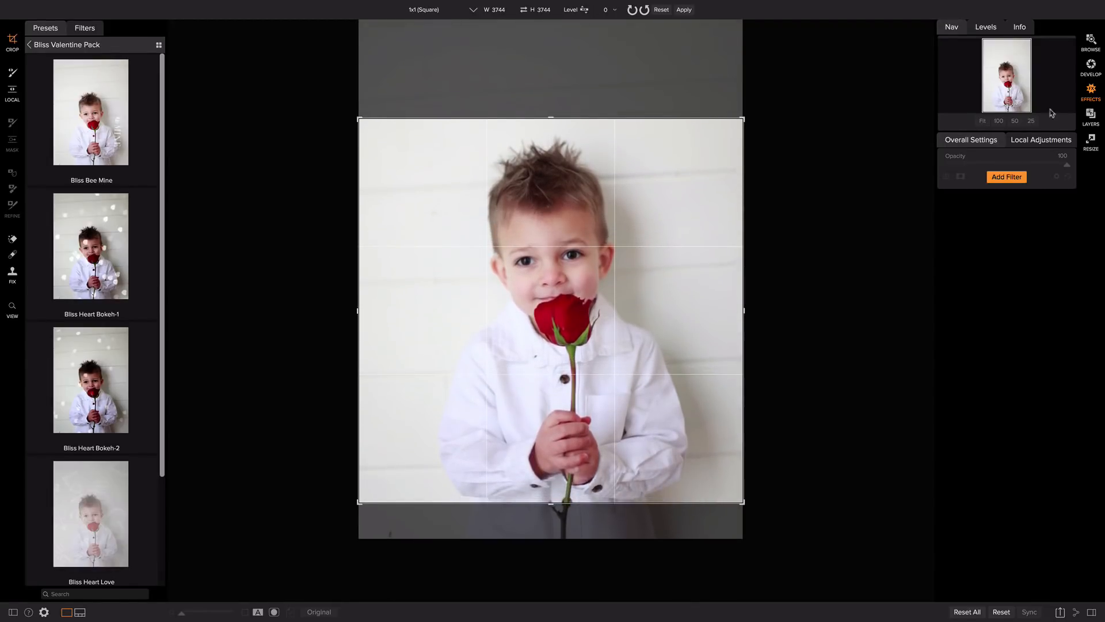
pyautogui.click(684, 10)
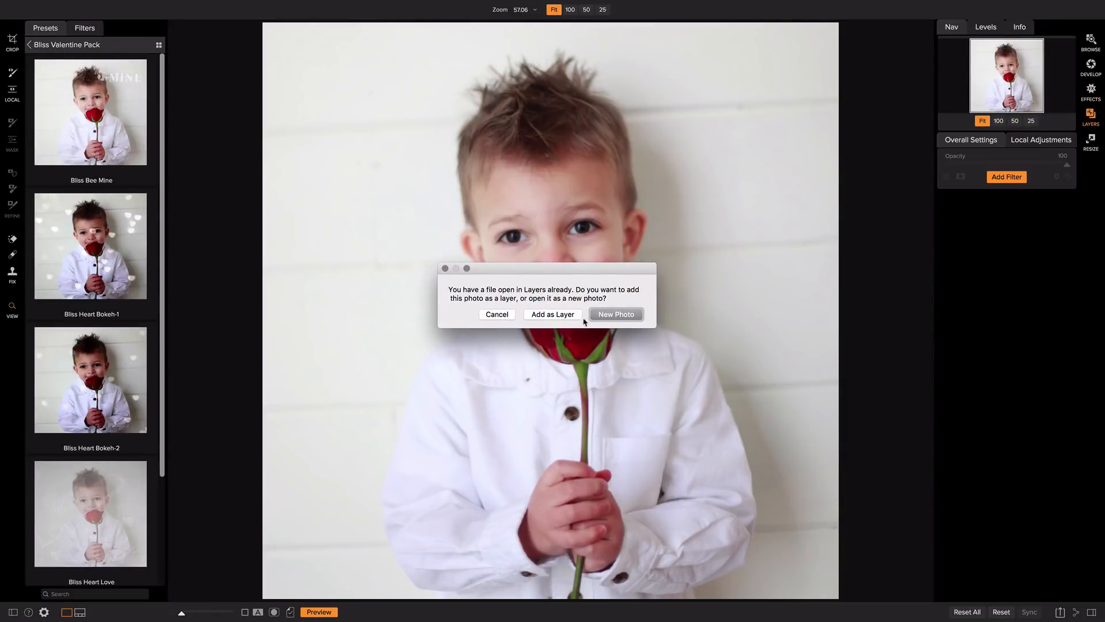
pyautogui.click(541, 316)
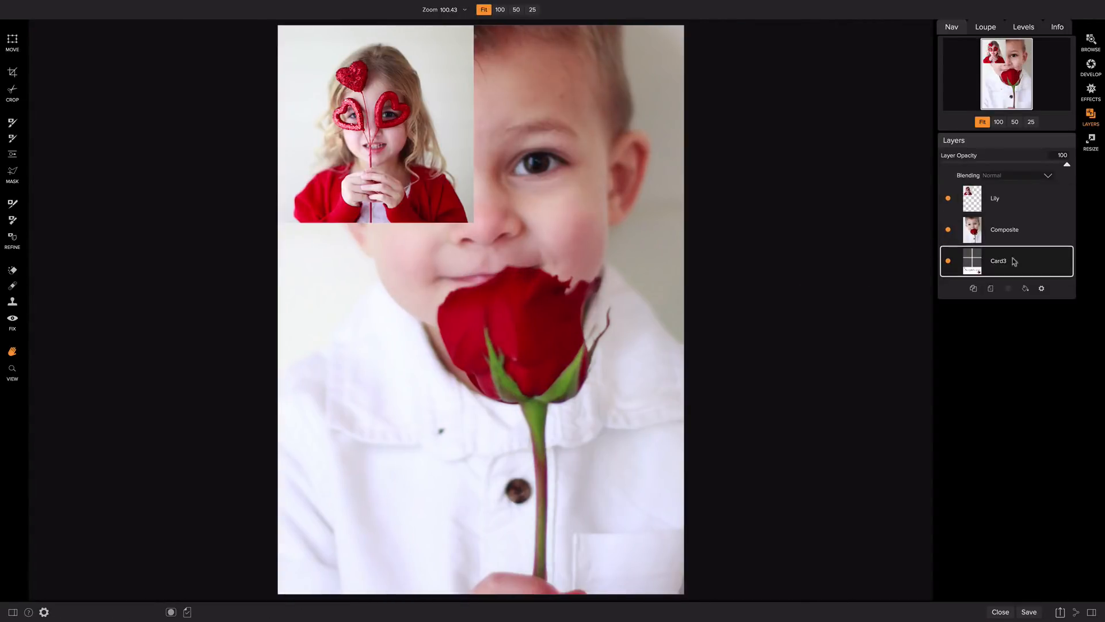
# Scale the boy's Composite layer to about 744 x 744 and fit it over the card's upper-right gray placeholder
pyautogui.click(1008, 231)
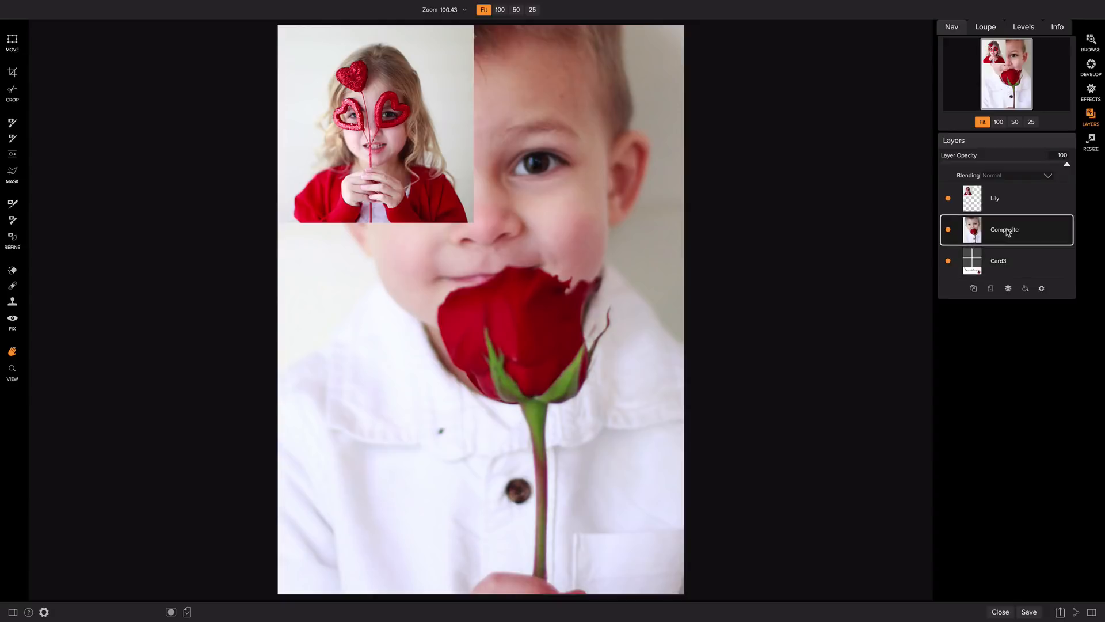
pyautogui.click(12, 40)
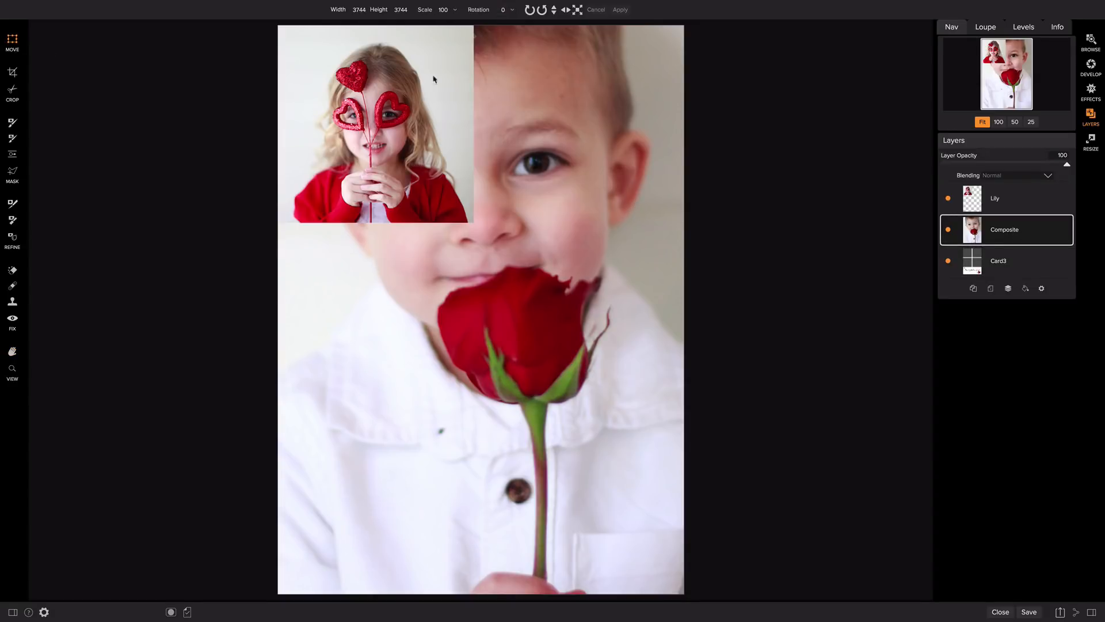
pyautogui.moveTo(629, 75); pyautogui.dragTo(428, 350)
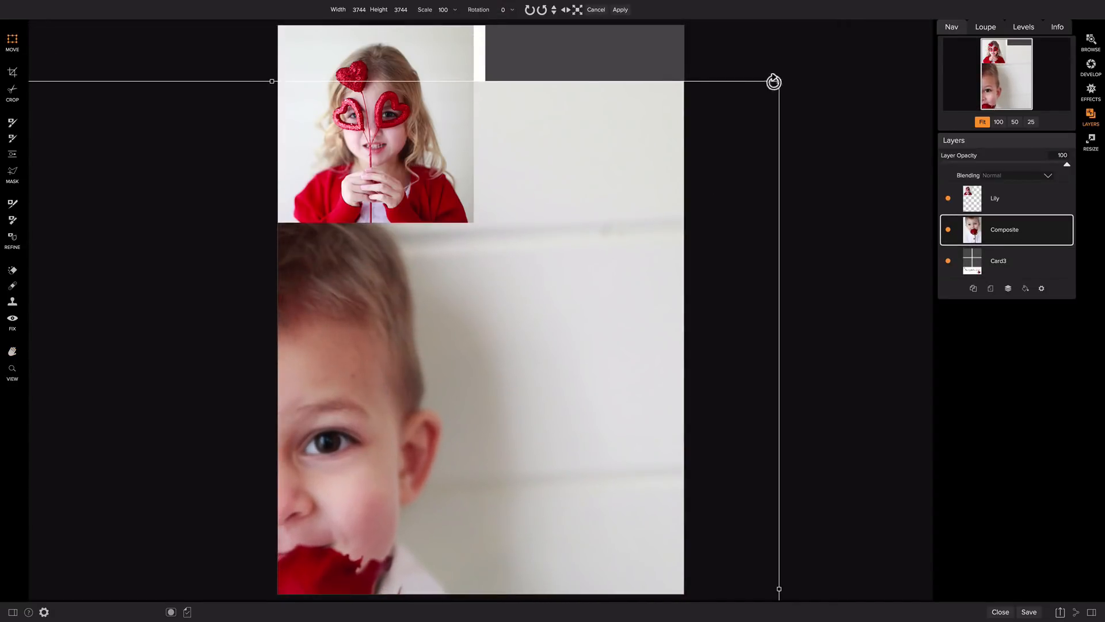
pyautogui.moveTo(779, 81); pyautogui.dragTo(486, 348)
pyautogui.moveTo(374, 478); pyautogui.dragTo(626, 159)
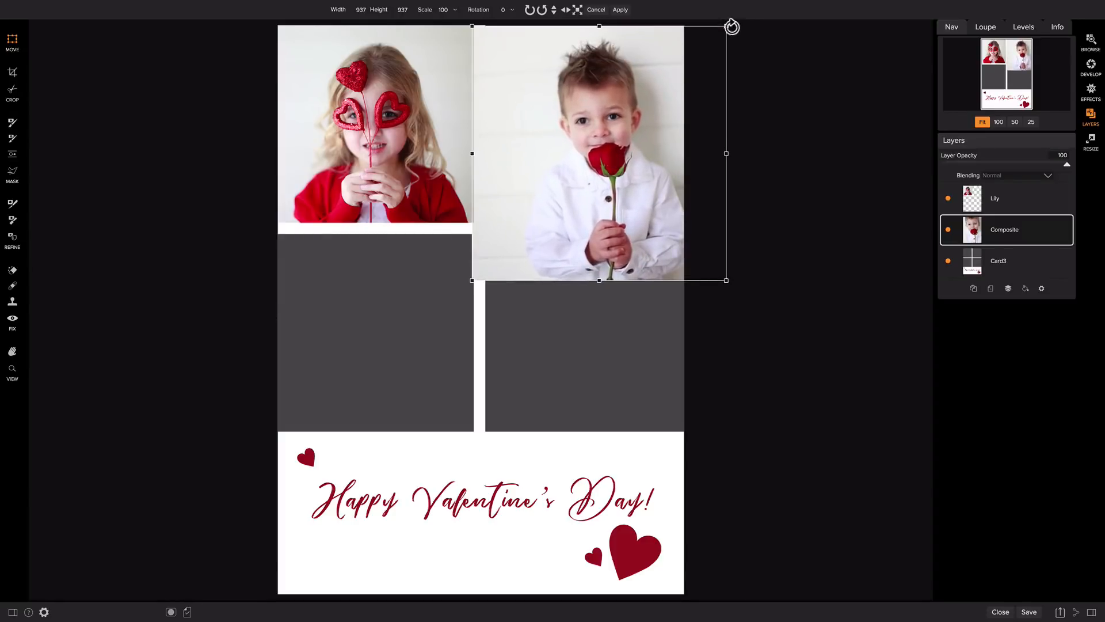
pyautogui.moveTo(729, 29); pyautogui.dragTo(663, 90)
pyautogui.moveTo(592, 143); pyautogui.dragTo(605, 81)
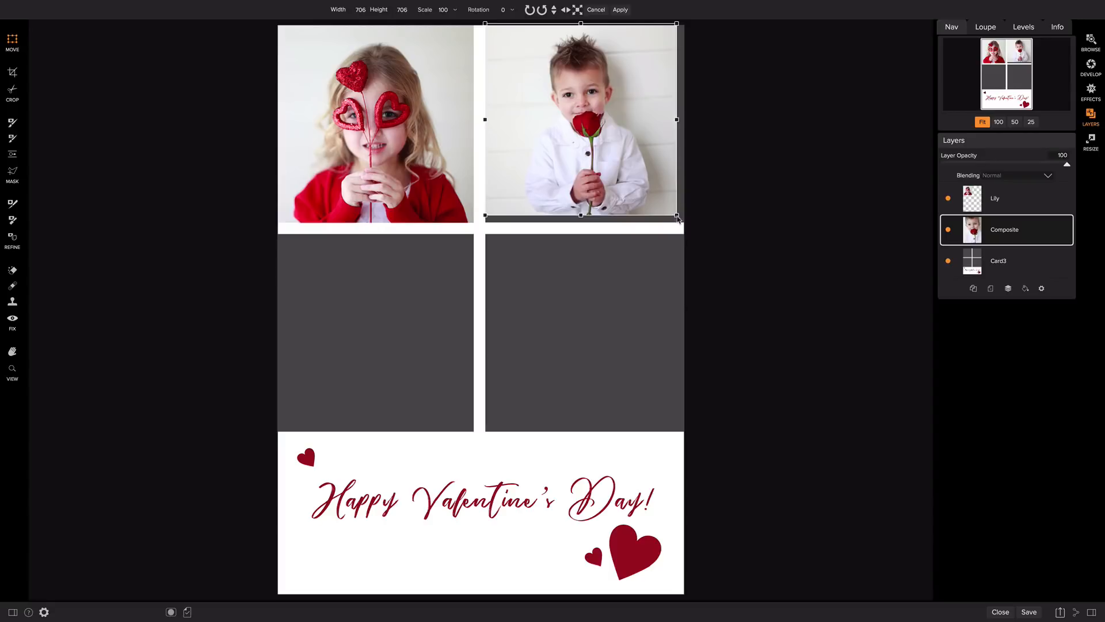
pyautogui.moveTo(678, 216); pyautogui.dragTo(661, 200)
# Rename the boy's Composite layer with his first name
pyautogui.click(999, 237)
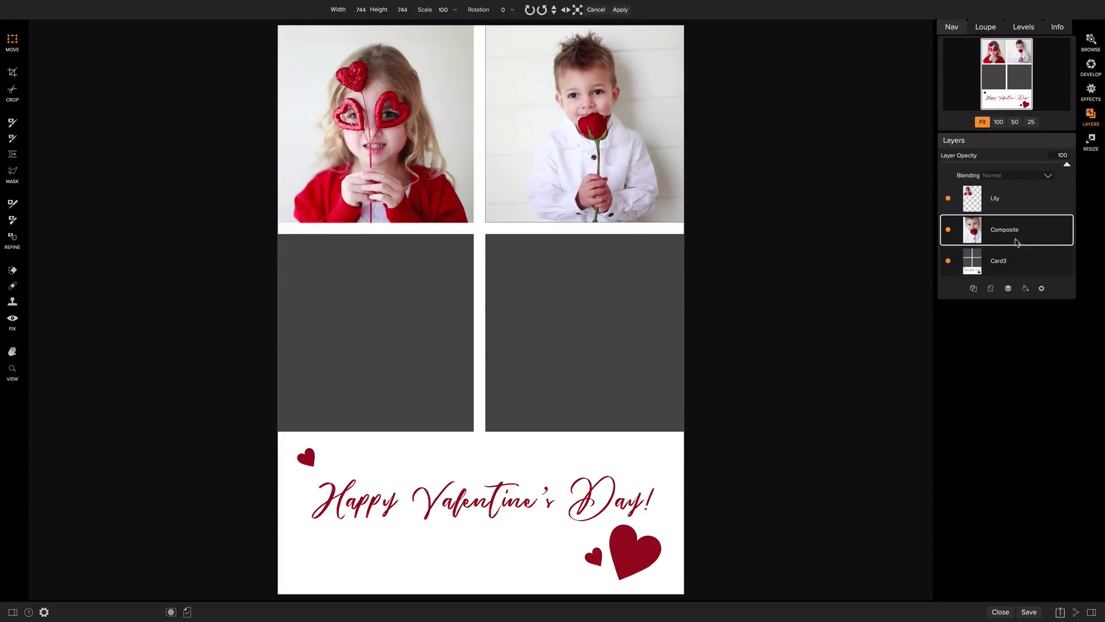
pyautogui.doubleClick(1004, 231)
pyautogui.write('Lennox')
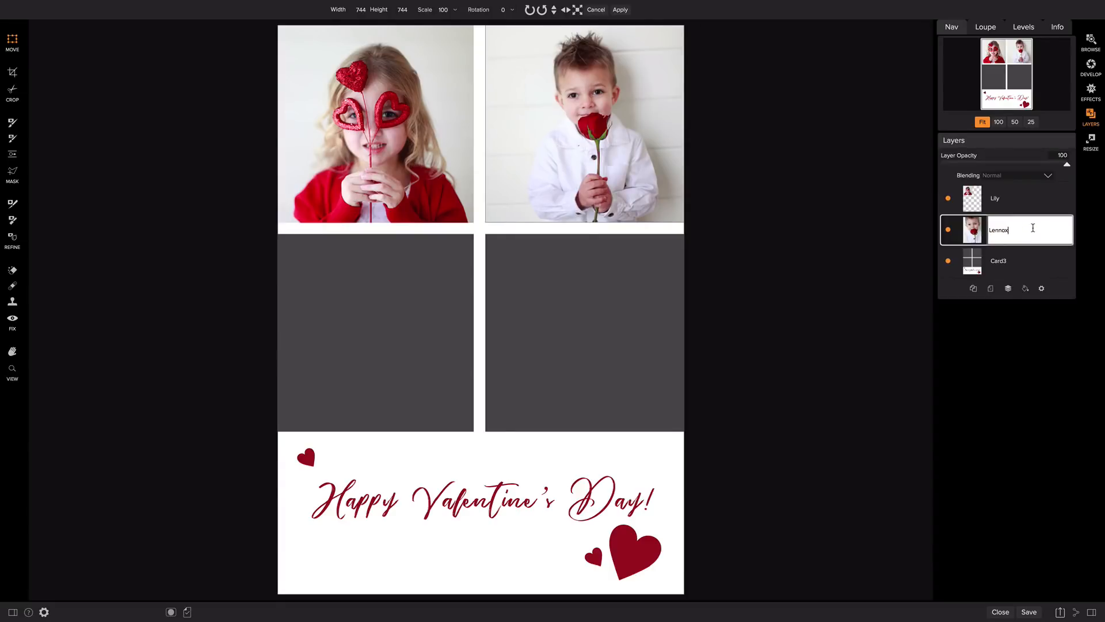
# Commit the boy's layer name, then move and nudge his photo to line up with the card's upper-right placeholder
pyautogui.press('Return')
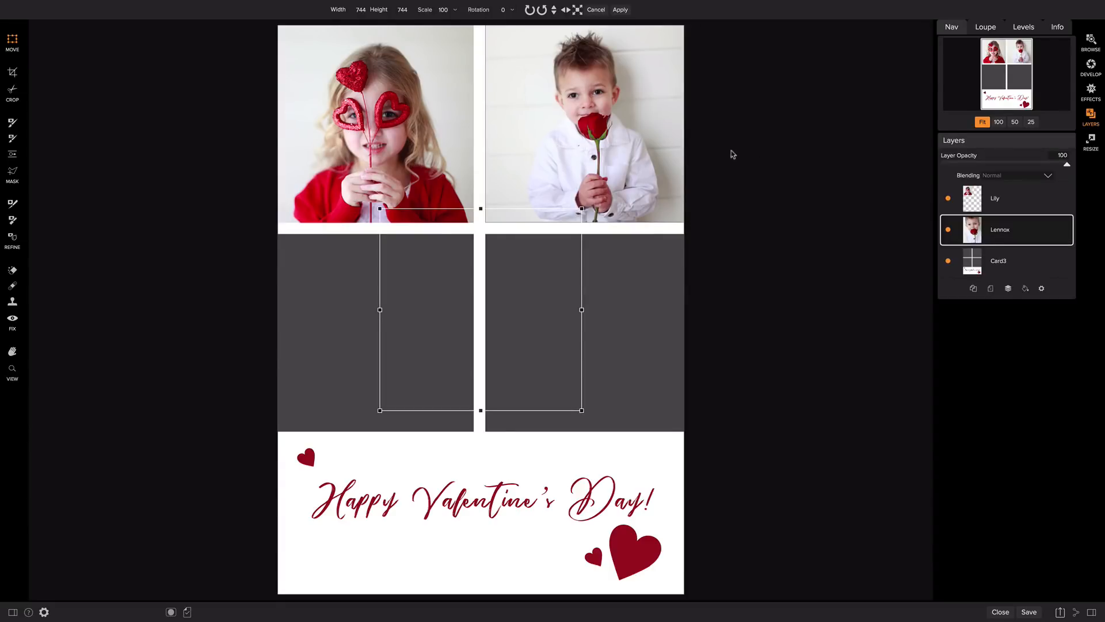
pyautogui.moveTo(560, 275)
pyautogui.mouseDown()
pyautogui.moveTo(636, 299)
pyautogui.moveTo(563, 280)
pyautogui.mouseUp()
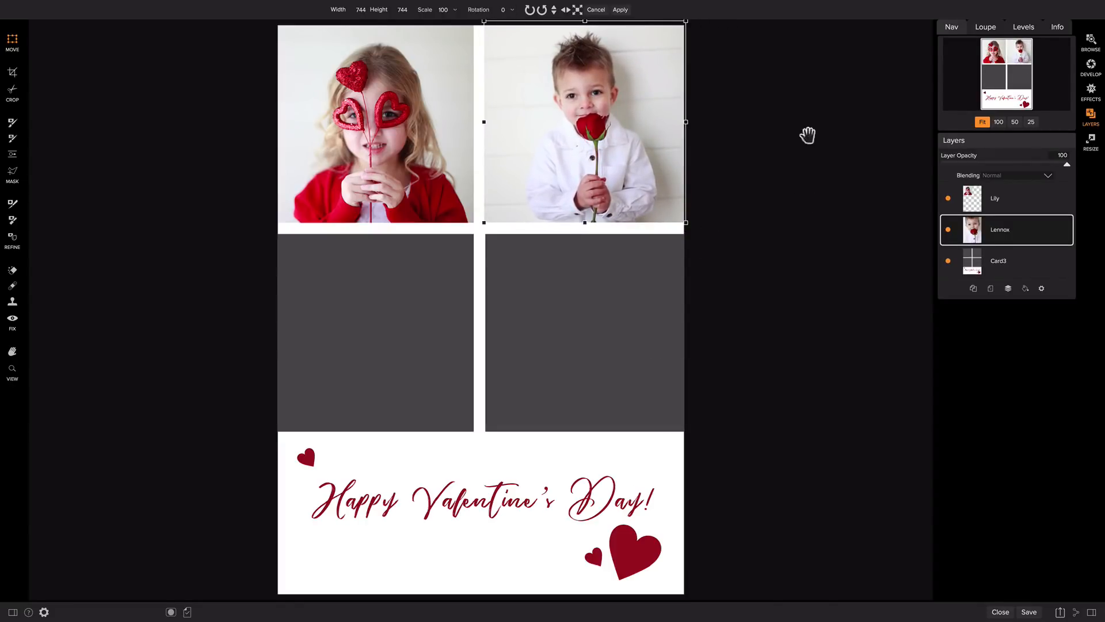
pyautogui.click(619, 10)
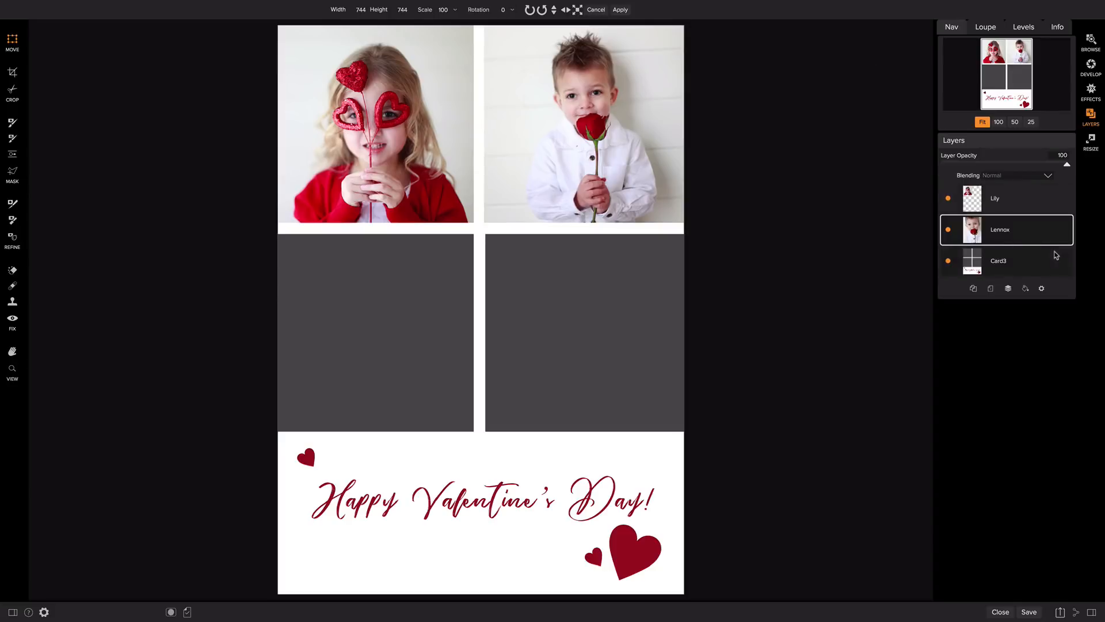
pyautogui.click(987, 233)
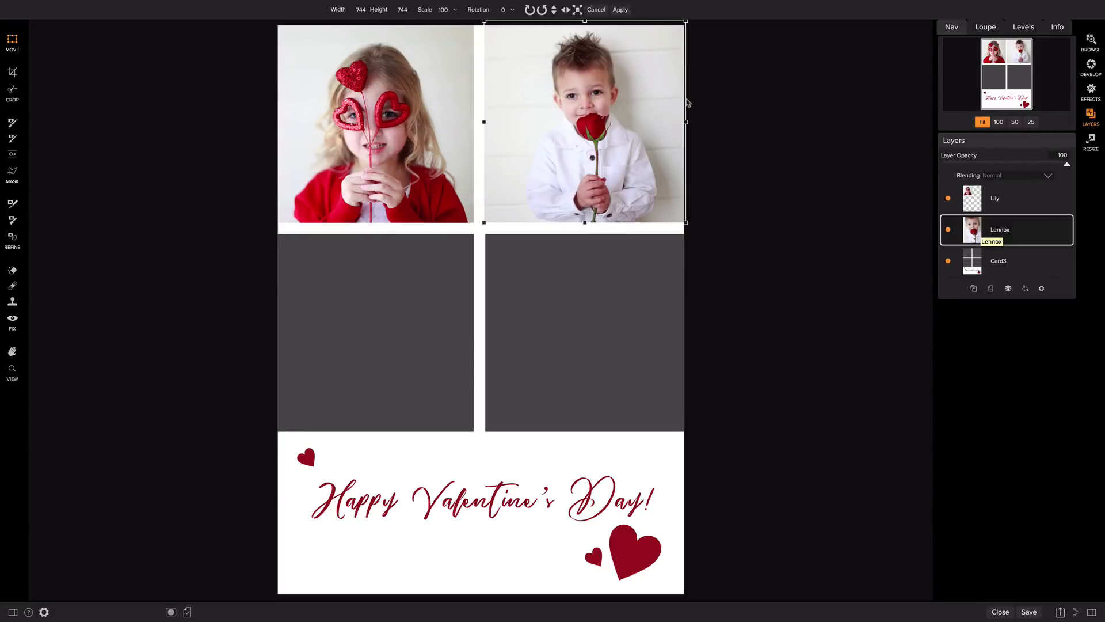
pyautogui.press('Left')
pyautogui.press('Left')
pyautogui.press('Left')
pyautogui.press('Left')
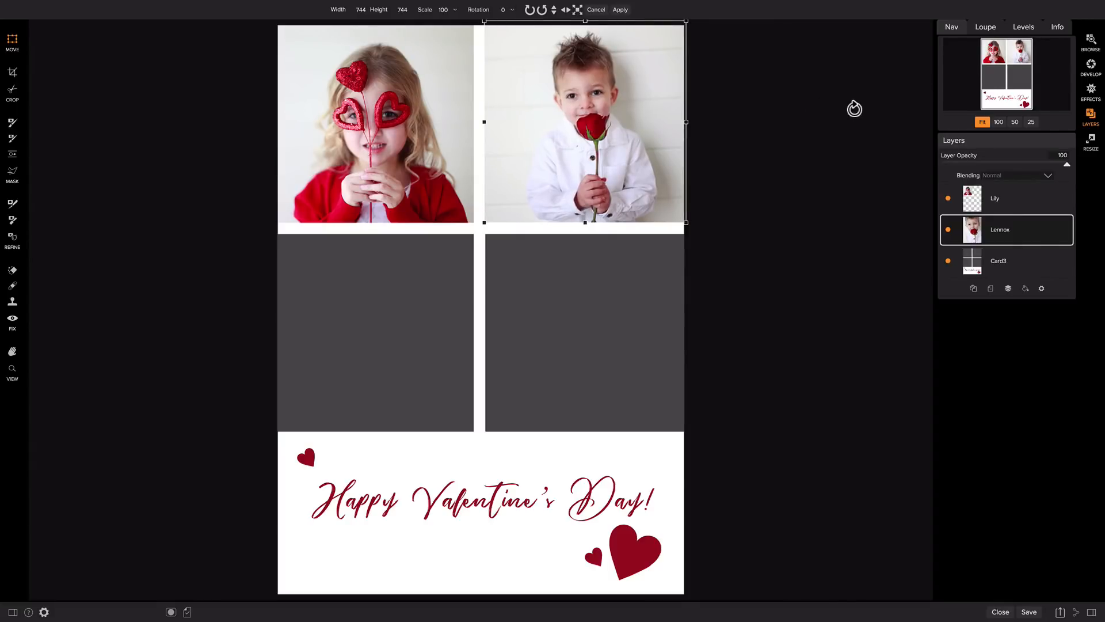
pyautogui.click(1034, 267)
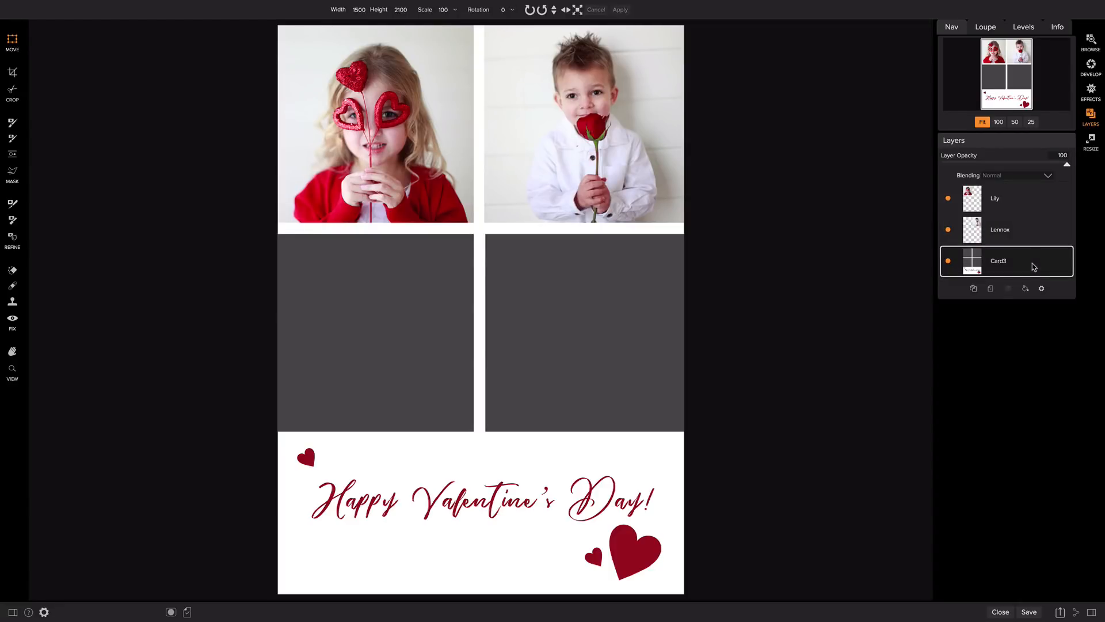
# Close Card3 copy.psd without saving its changes and return to Browse
pyautogui.click(1000, 612)
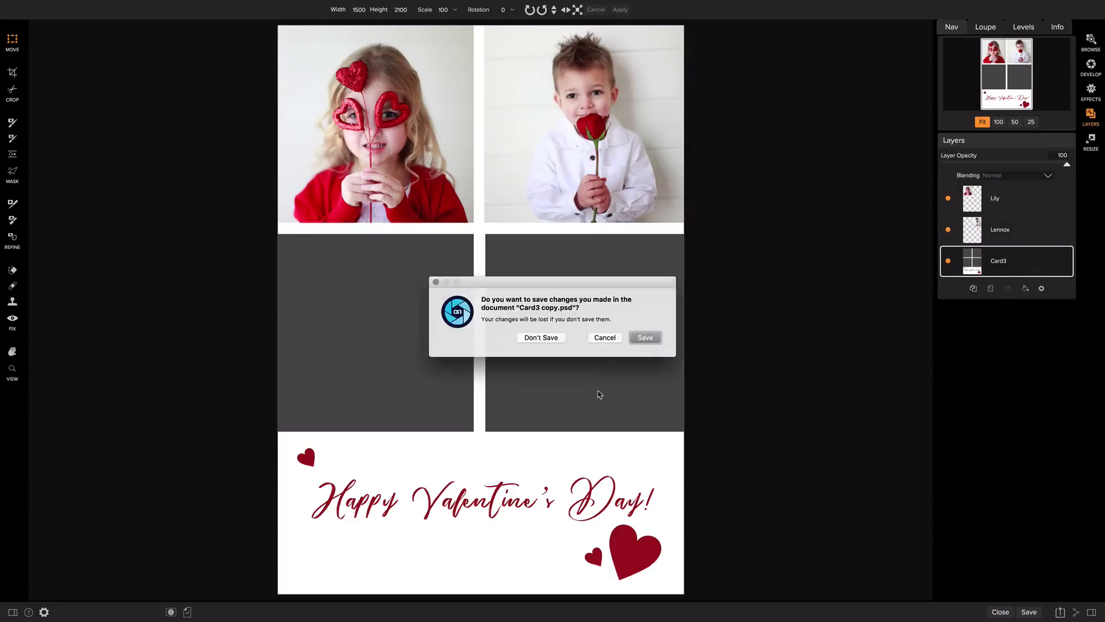
pyautogui.click(540, 341)
pyautogui.click(1091, 40)
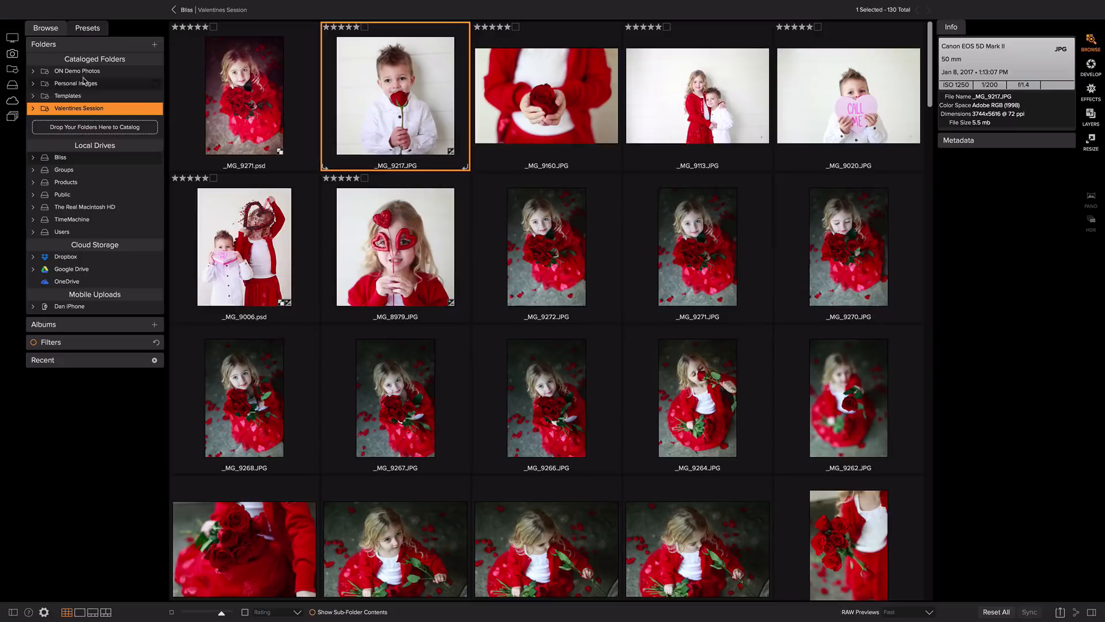
# View Card1.jpg from the Templates folder at full size and go back to the template thumbnails
pyautogui.click(68, 96)
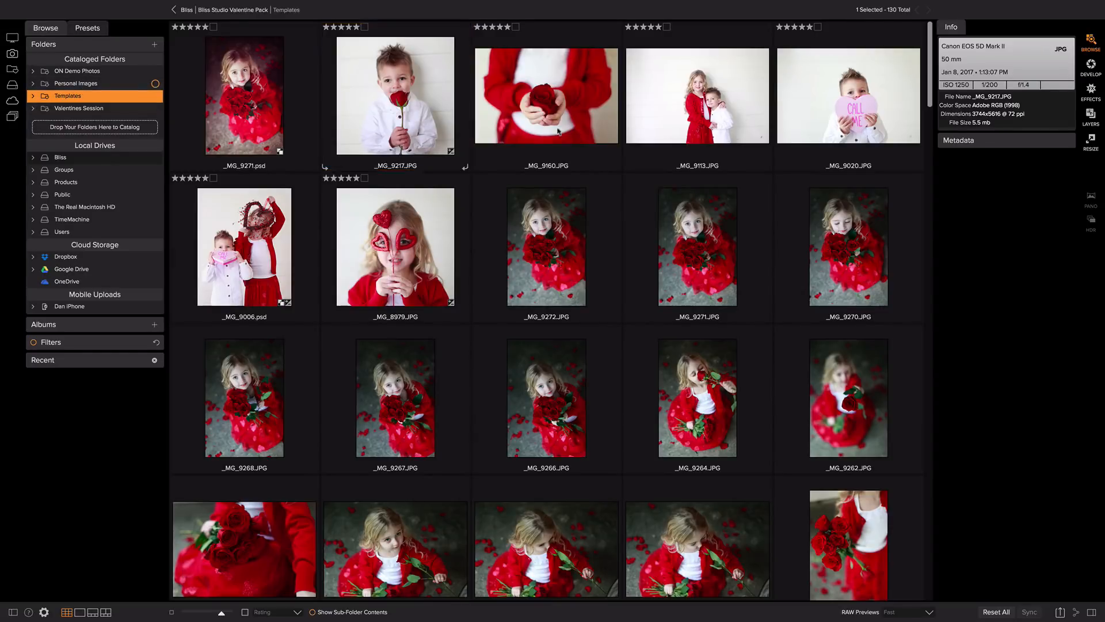
pyautogui.click(856, 116)
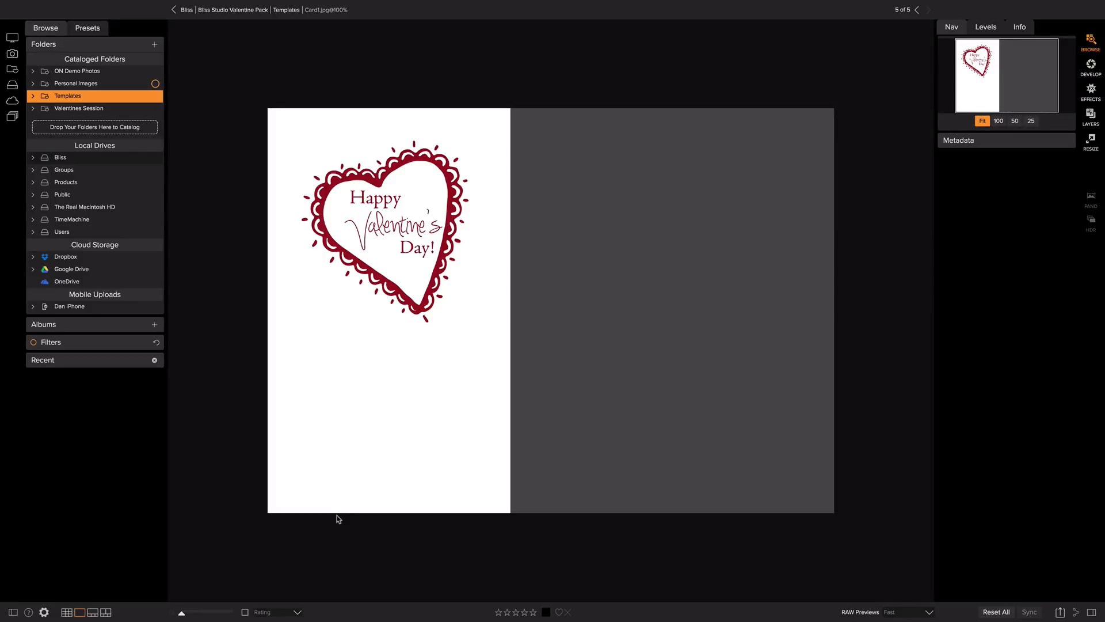
pyautogui.doubleClick(465, 389)
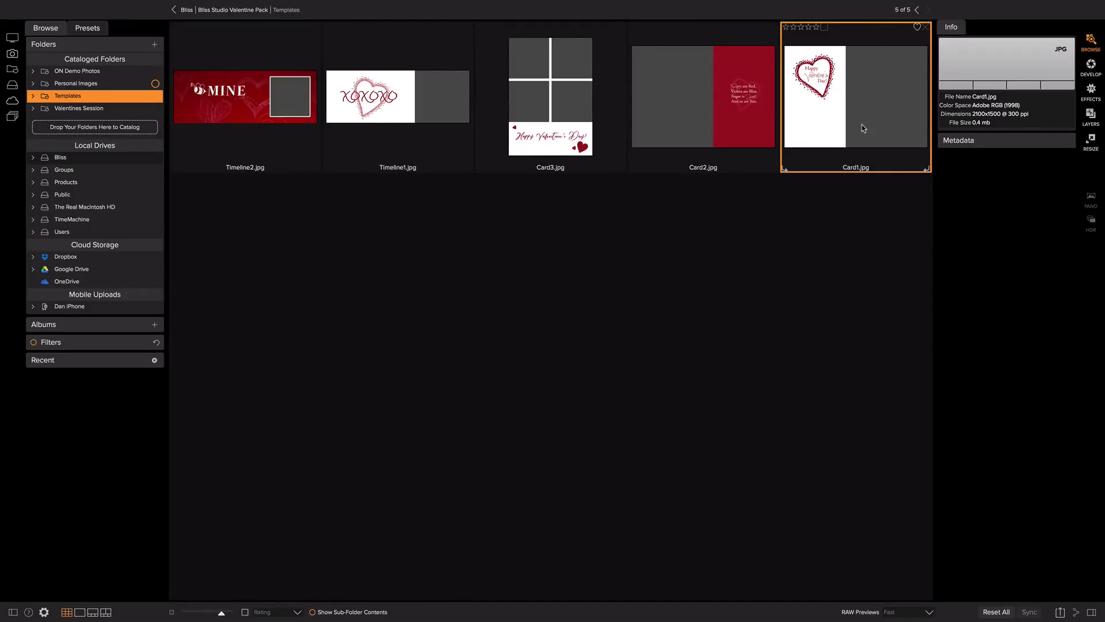
# Open the _MG_9160.JPG rose photo from the Valentines Session folder in Effects
pyautogui.click(118, 111)
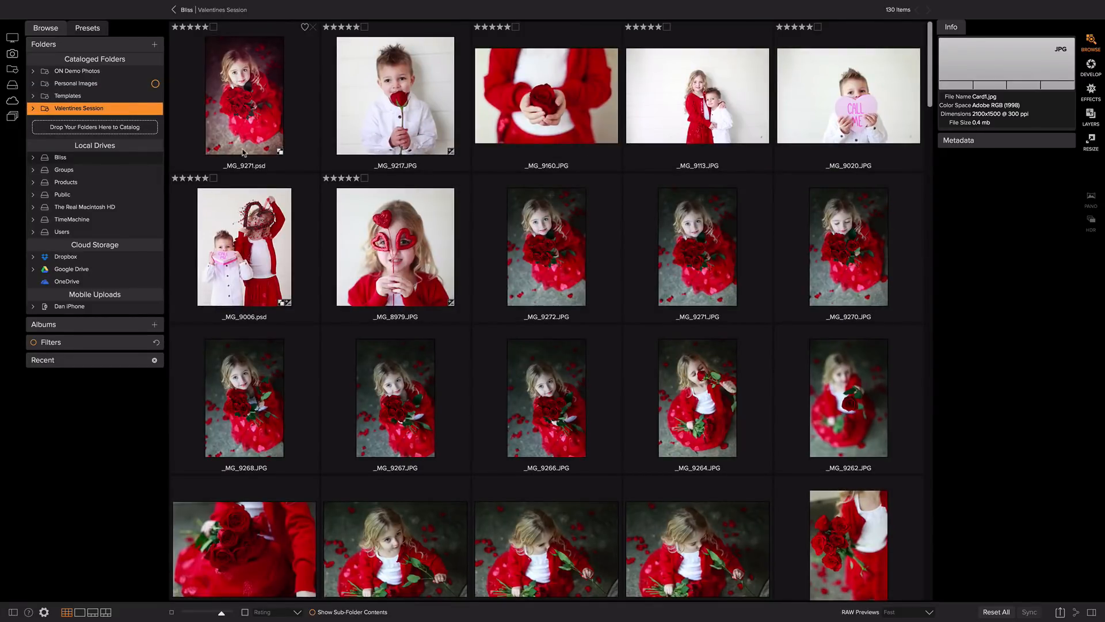
pyautogui.click(547, 98)
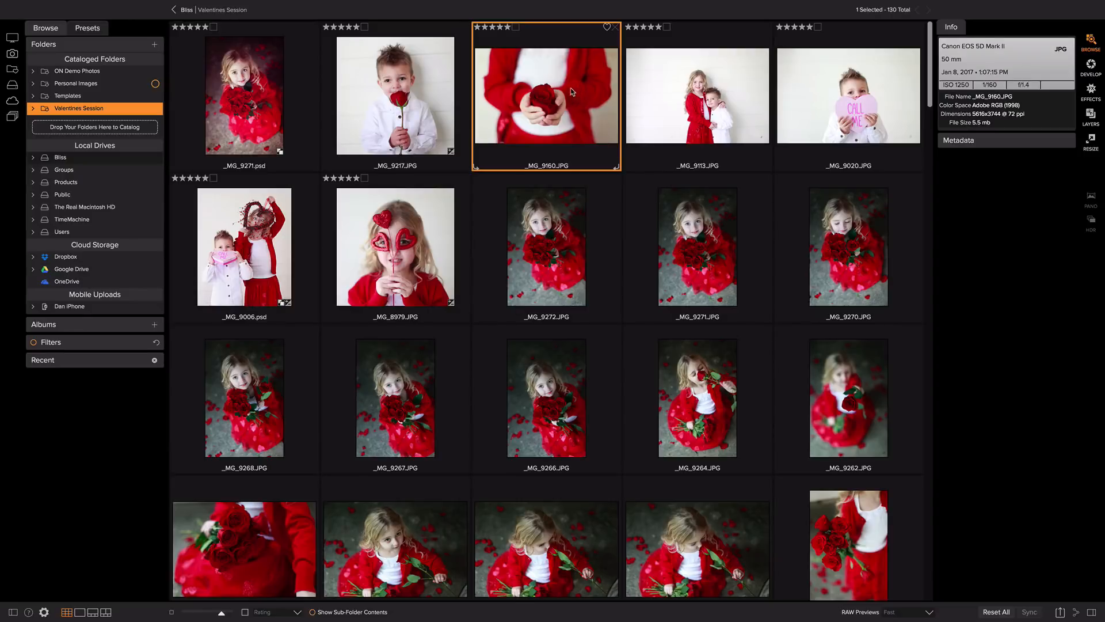
pyautogui.click(1090, 97)
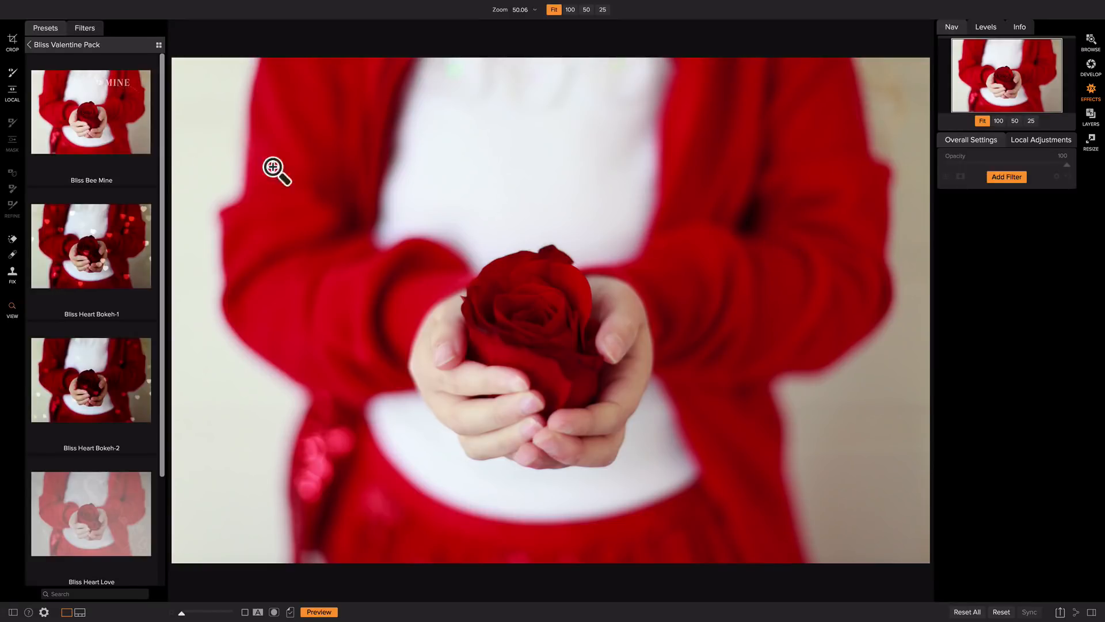
# Open the Bliss Valentine Pack preset category and look through its preset thumbnails
pyautogui.click(65, 45)
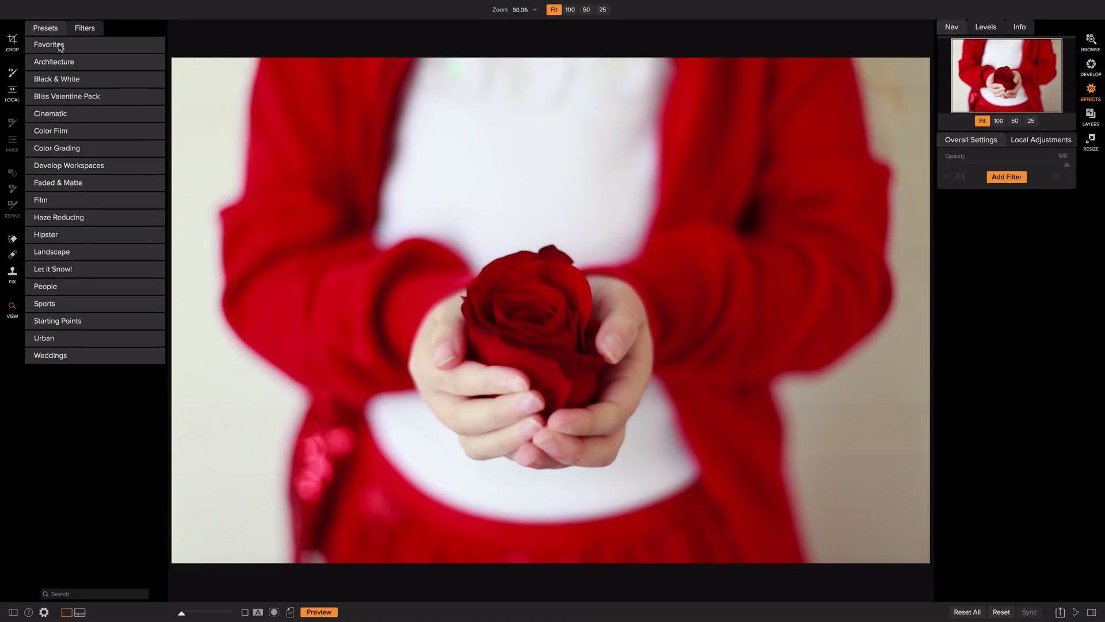
pyautogui.click(74, 98)
pyautogui.scroll(-3, 107, 141)
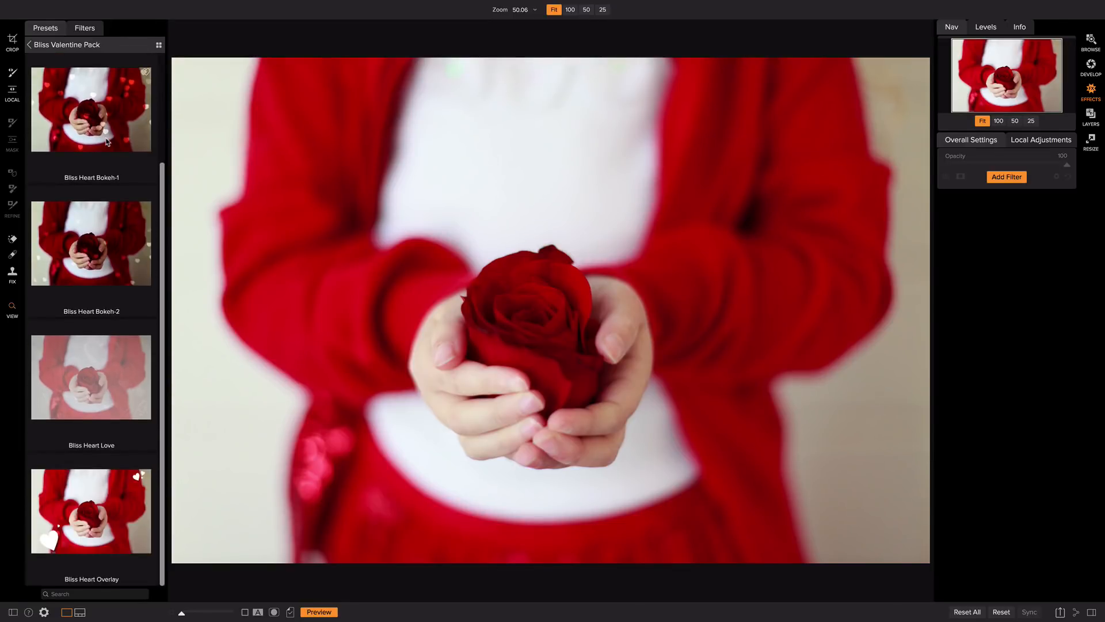
pyautogui.scroll(3, 107, 141)
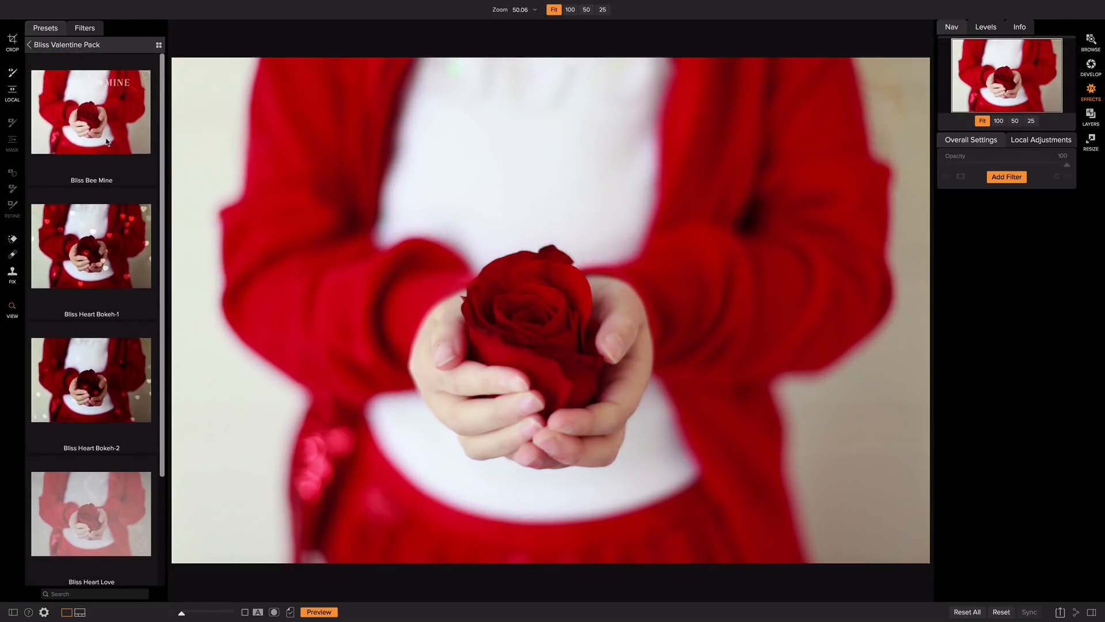
pyautogui.scroll(-1, 121, 181)
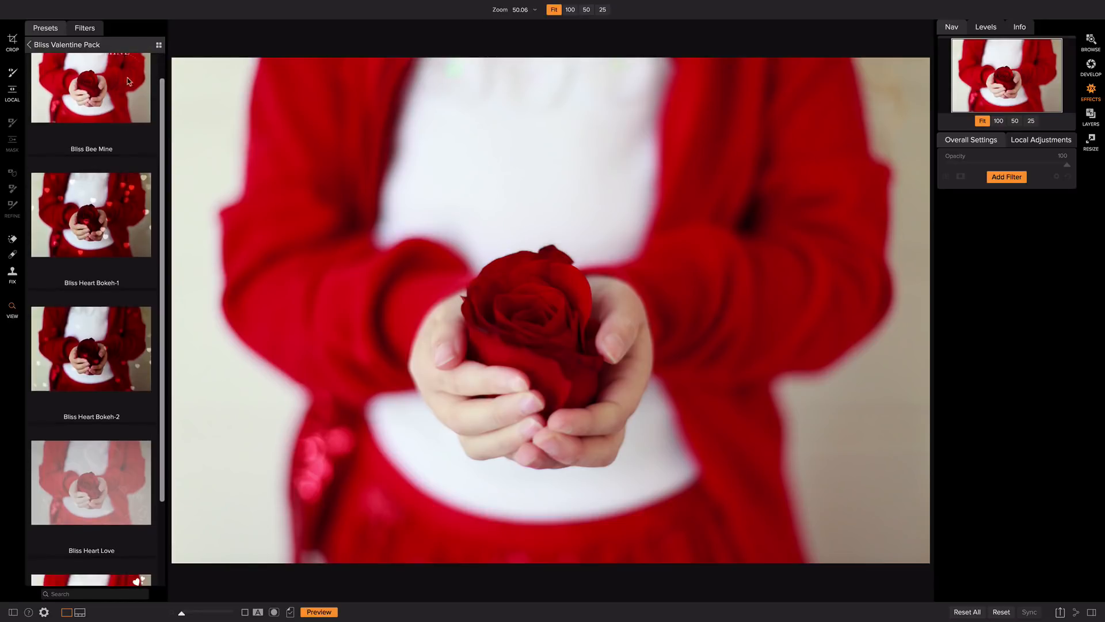
pyautogui.scroll(1, 118, 111)
pyautogui.scroll(-3, 122, 111)
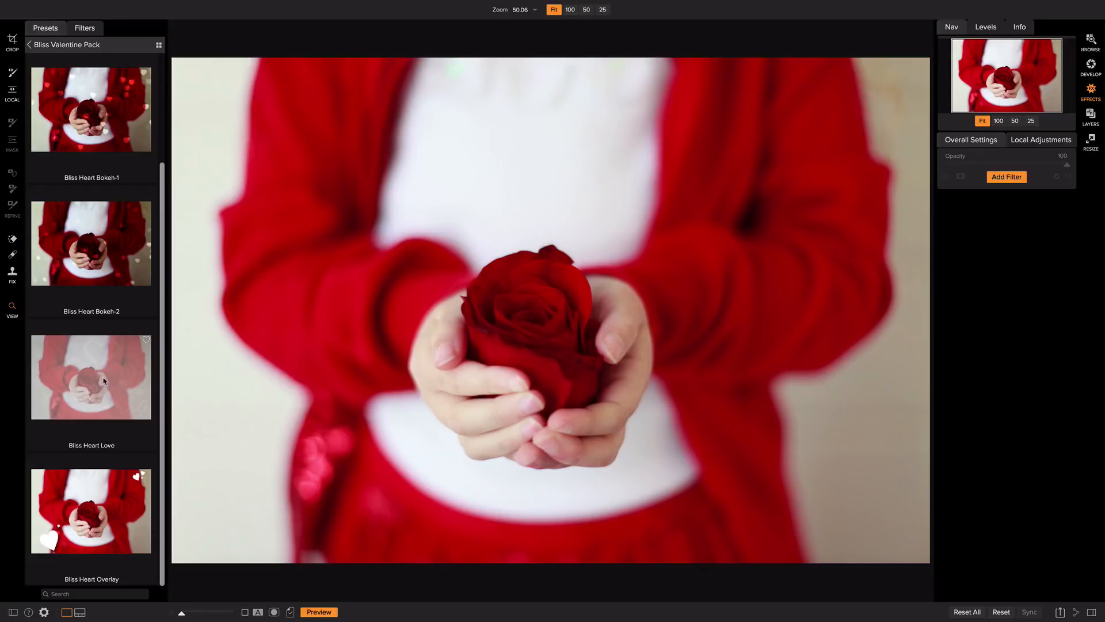
pyautogui.scroll(3, 106, 314)
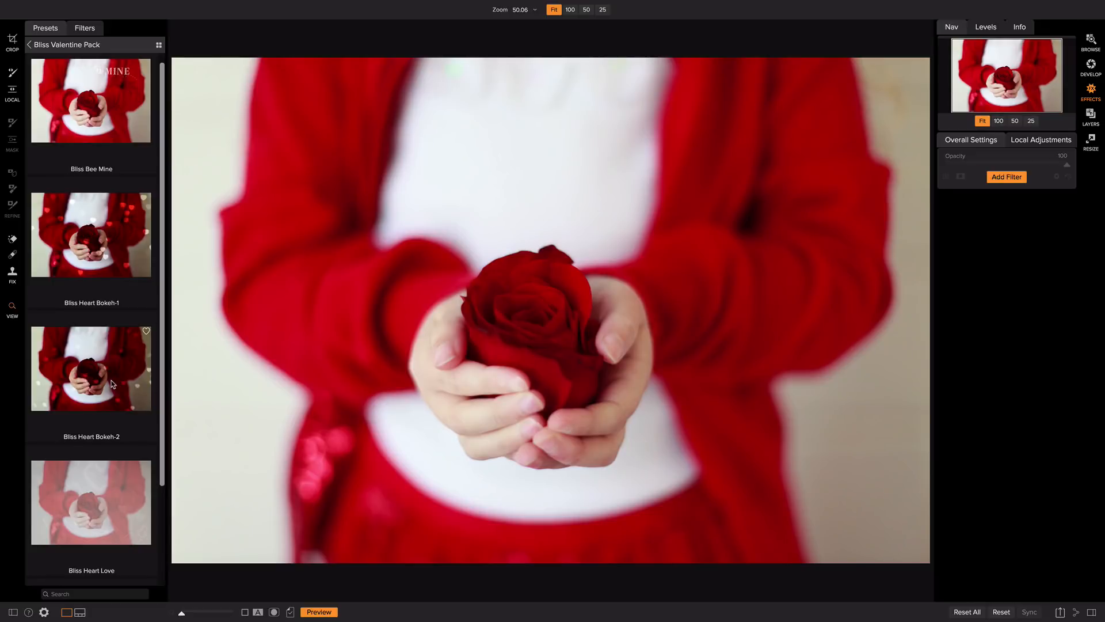
# Compare the Bliss Heart Bokeh-1 and Bokeh-2 presets on the rose photo and keep Bliss Heart Bokeh-1
pyautogui.click(107, 260)
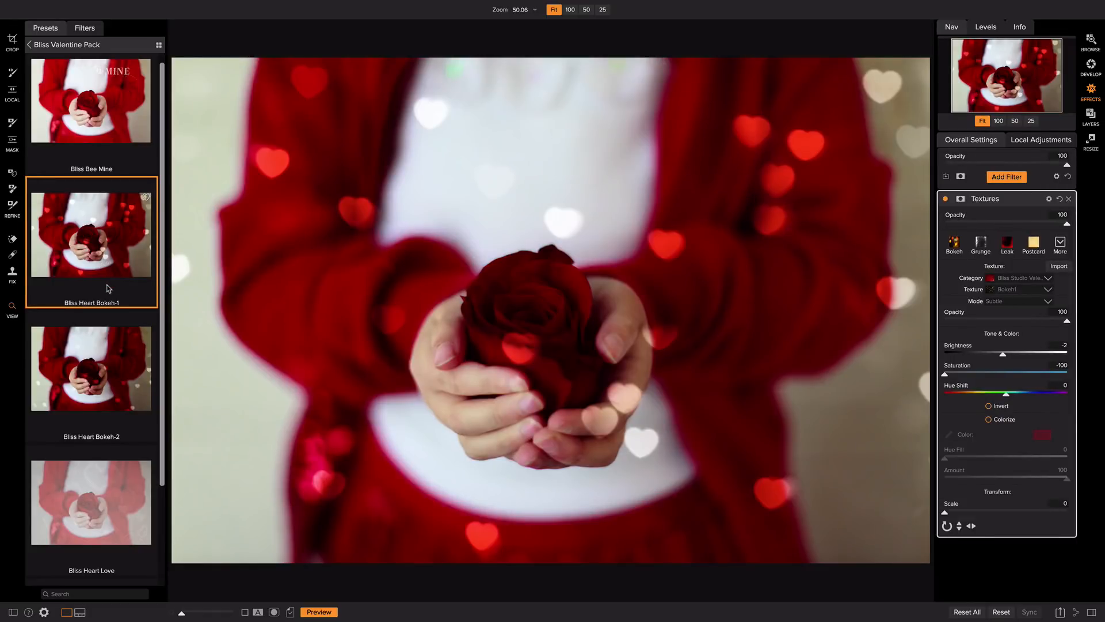
pyautogui.click(101, 373)
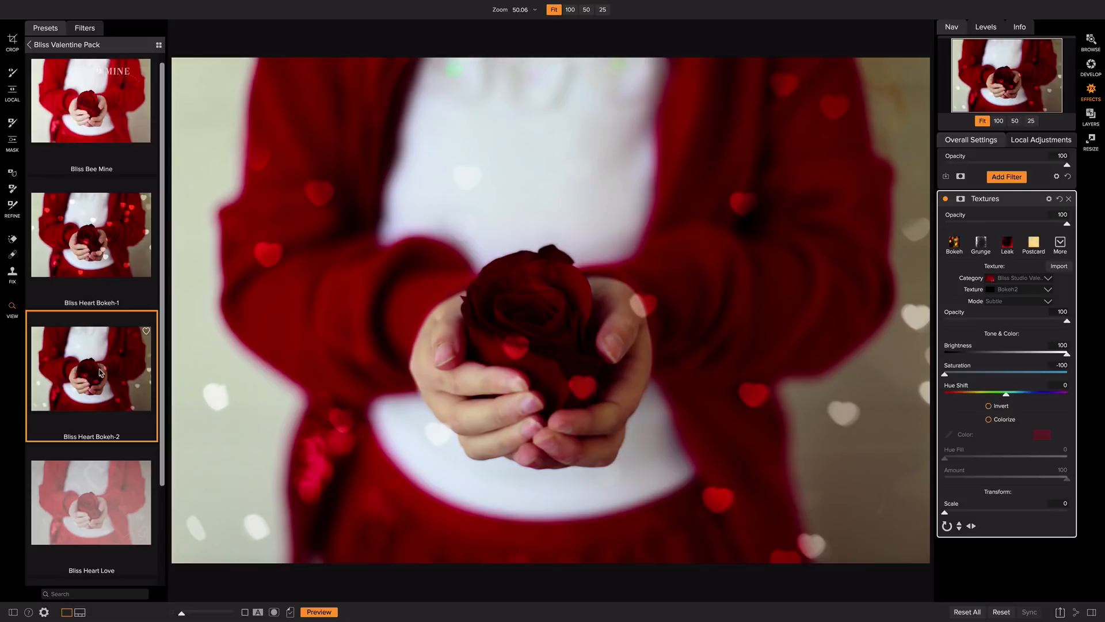
pyautogui.click(104, 231)
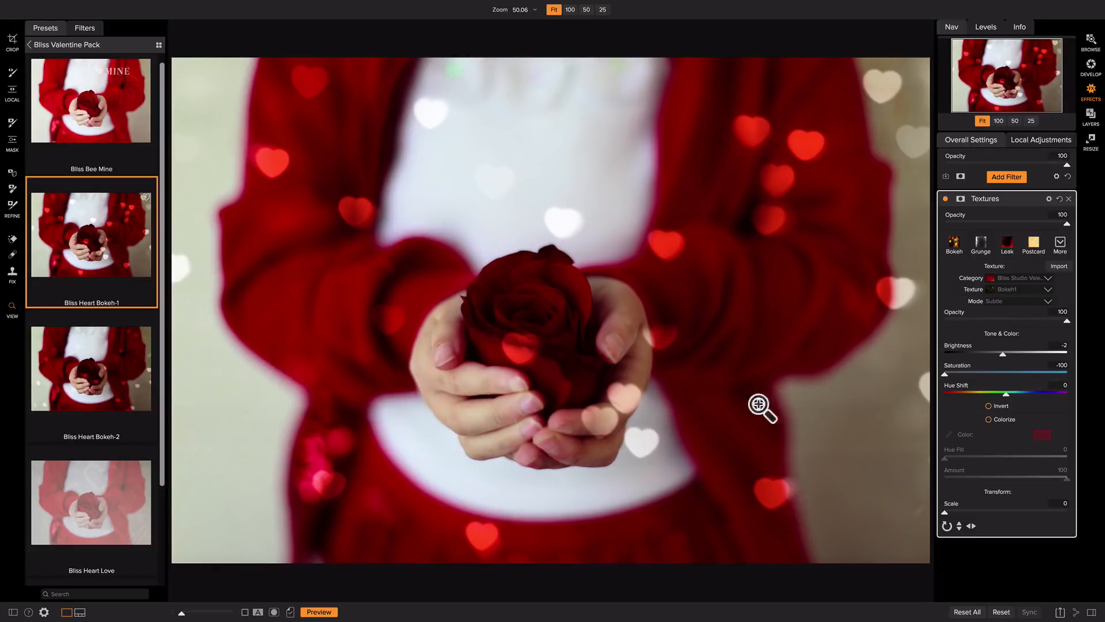
# Adjust the heart texture's color to a saturation of 11 and a hue shift of -9
pyautogui.doubleClick(958, 369)
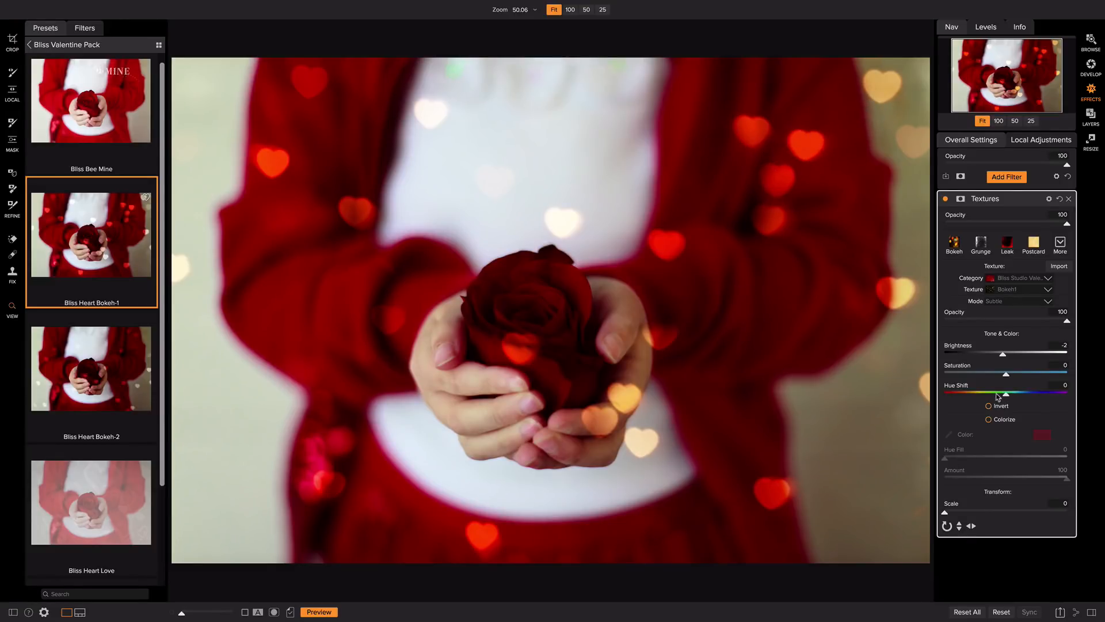
pyautogui.moveTo(1004, 396); pyautogui.dragTo(1020, 374)
pyautogui.moveTo(958, 395); pyautogui.dragTo(971, 396)
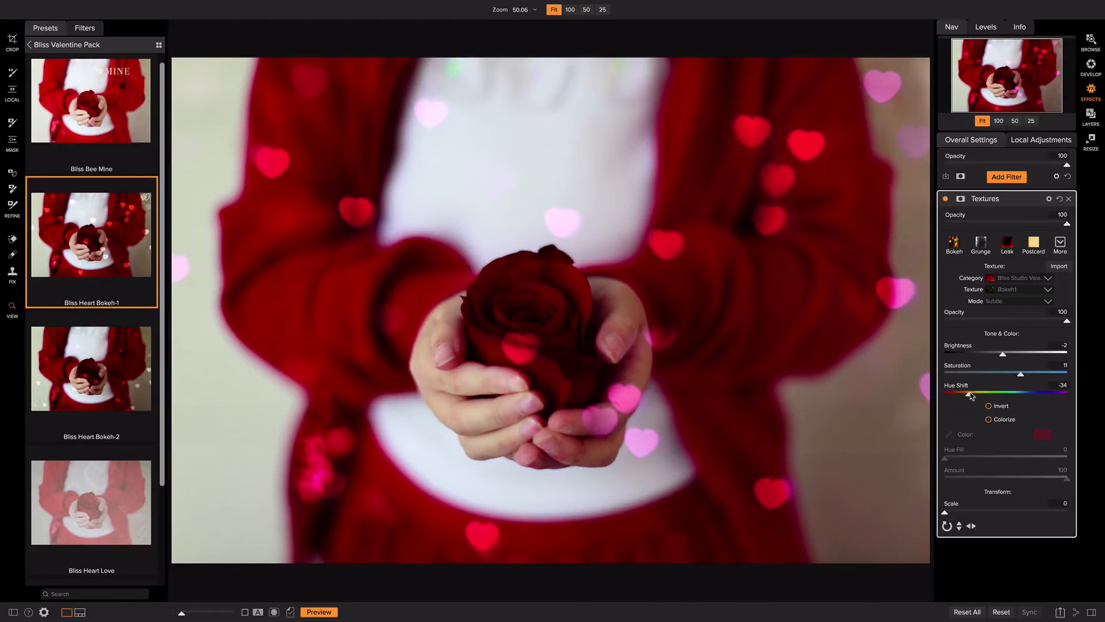
pyautogui.moveTo(977, 395); pyautogui.dragTo(996, 395)
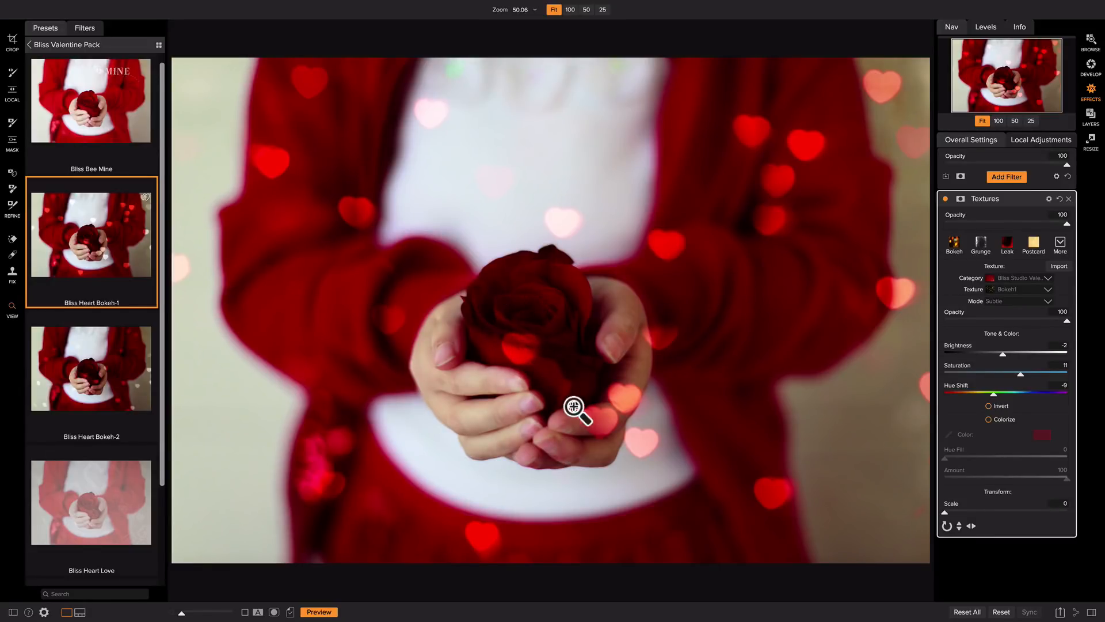
# Keep the heart texture in Subtle mode, try a filter opacity of 75, and set its saturation to -100
pyautogui.click(999, 302)
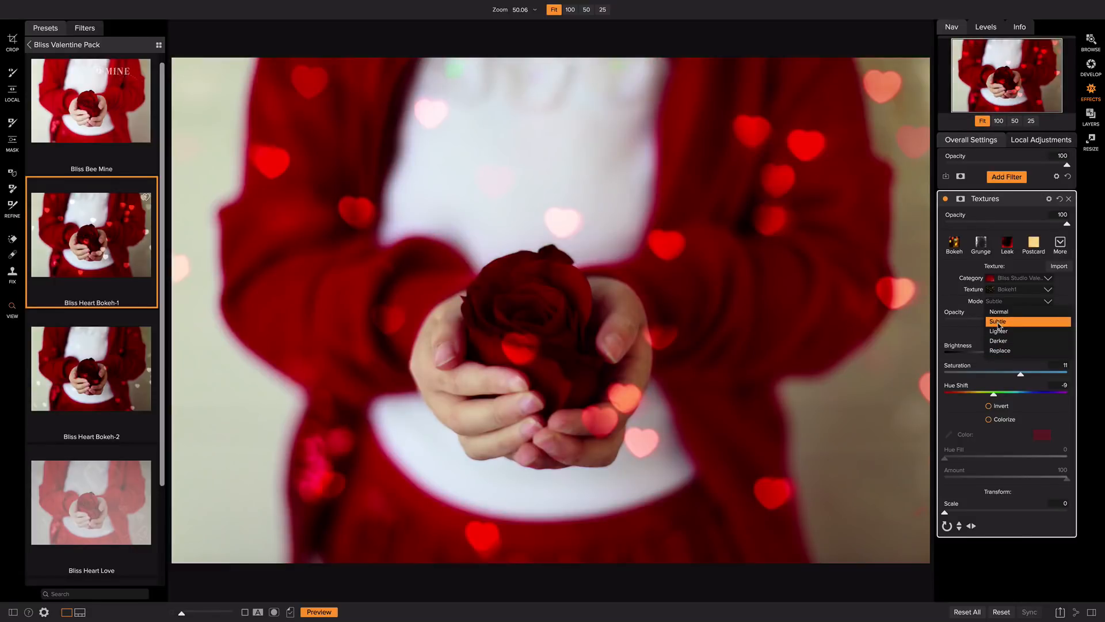
pyautogui.click(999, 324)
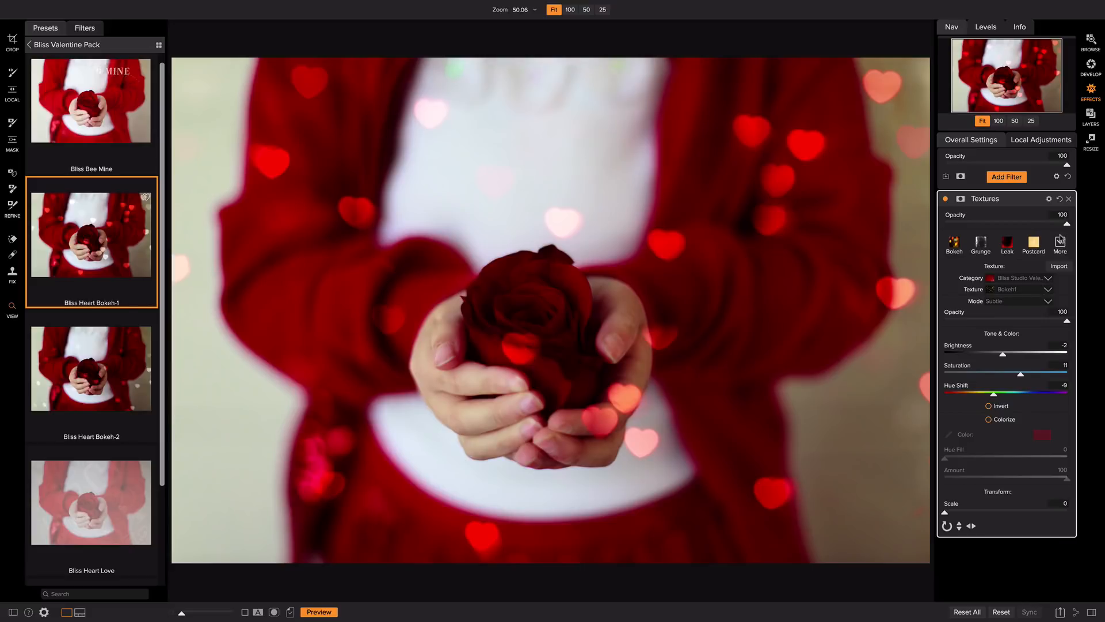
pyautogui.moveTo(1067, 225); pyautogui.dragTo(1037, 224)
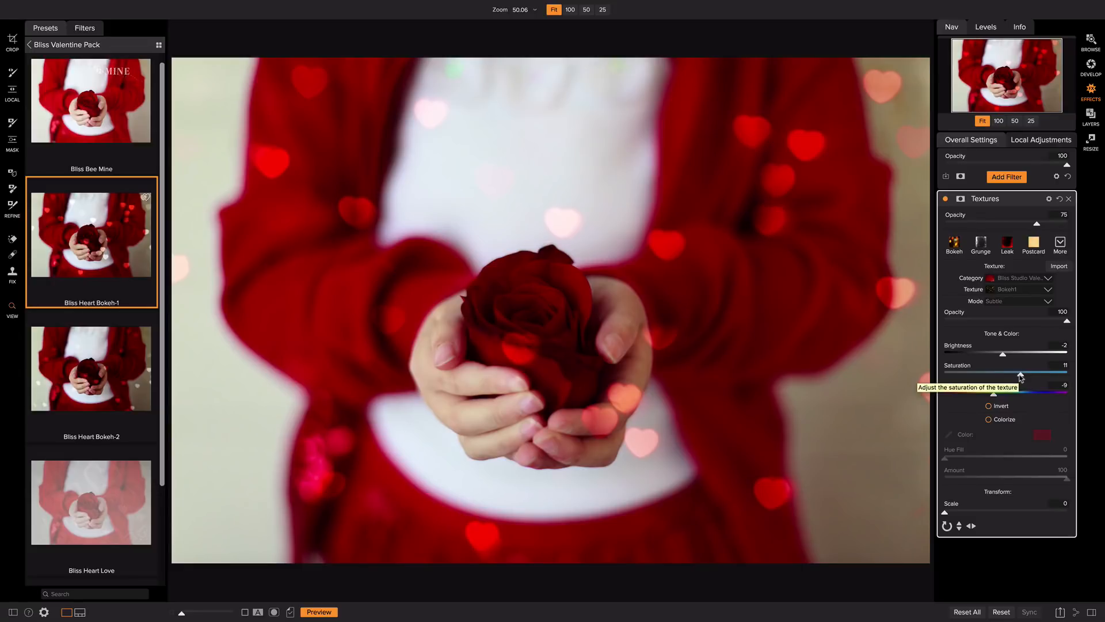
pyautogui.moveTo(1020, 375); pyautogui.dragTo(909, 379)
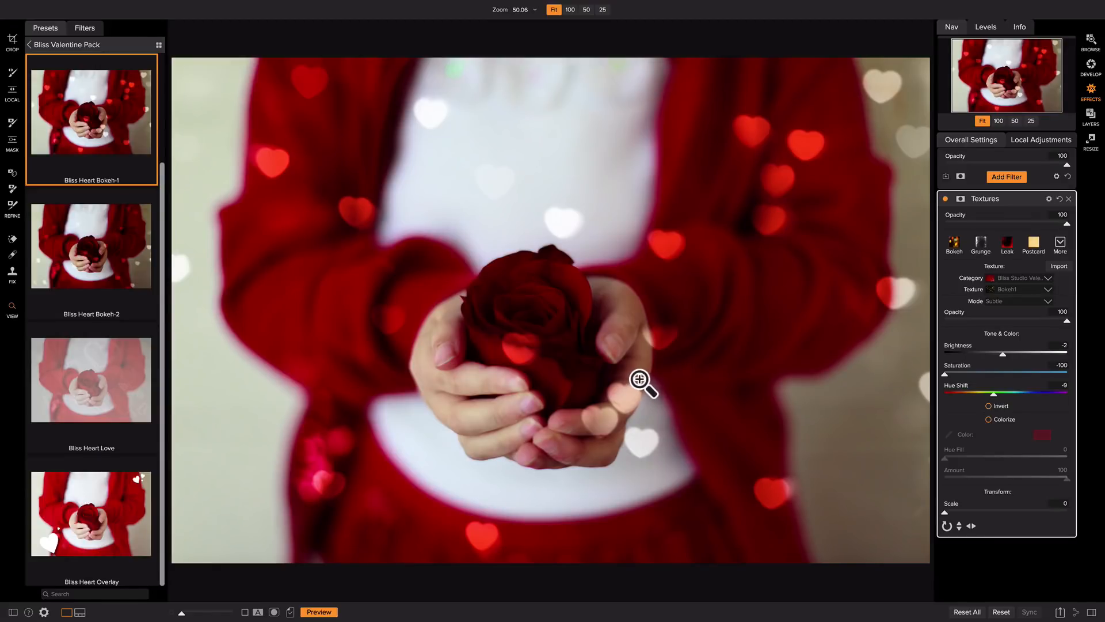
# Open the _MG_9113.JPG photo of the two children from the Valentines Session folder in Effects
pyautogui.click(1090, 42)
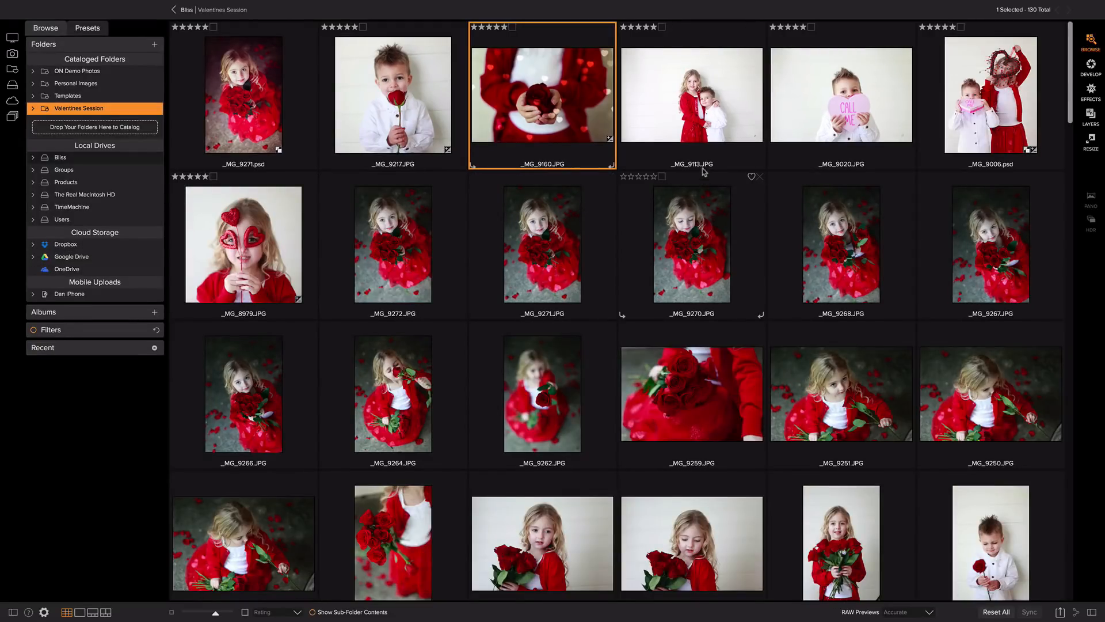
pyautogui.click(699, 128)
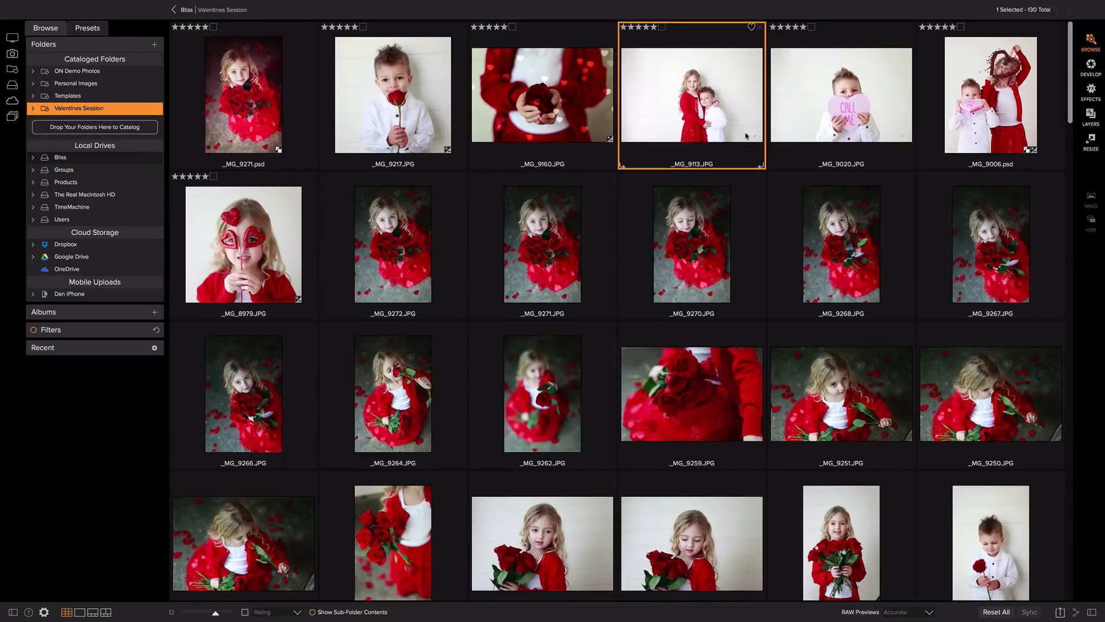
pyautogui.click(1092, 94)
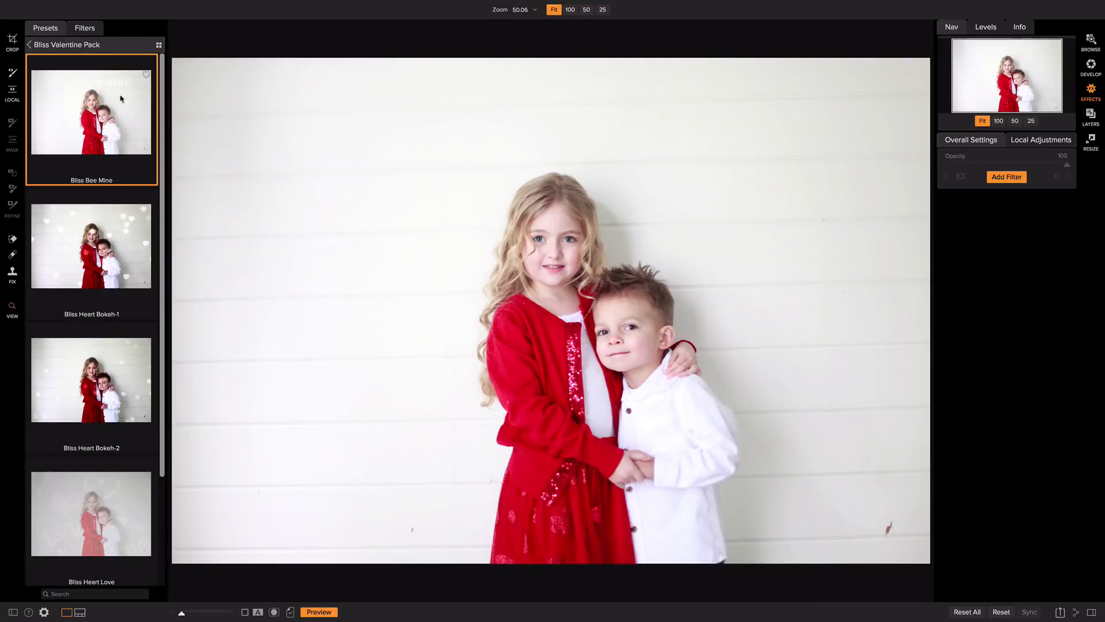
# Apply the Bliss Bee Mine preset to the children's photo and look further through the Bliss Valentine Pack
pyautogui.click(125, 113)
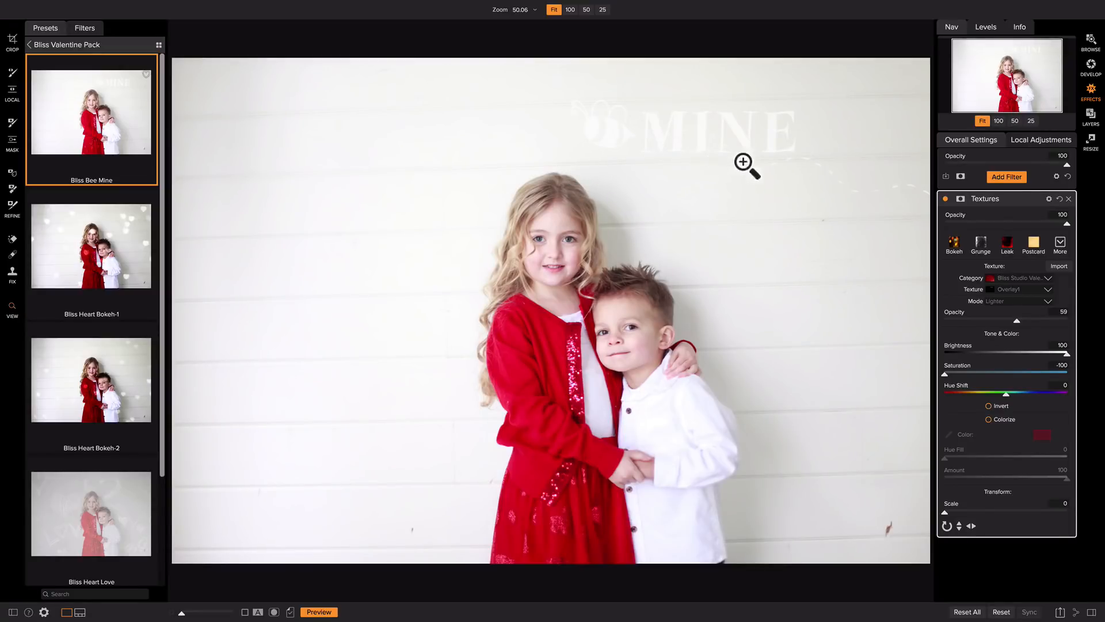
pyautogui.scroll(-3, 92, 161)
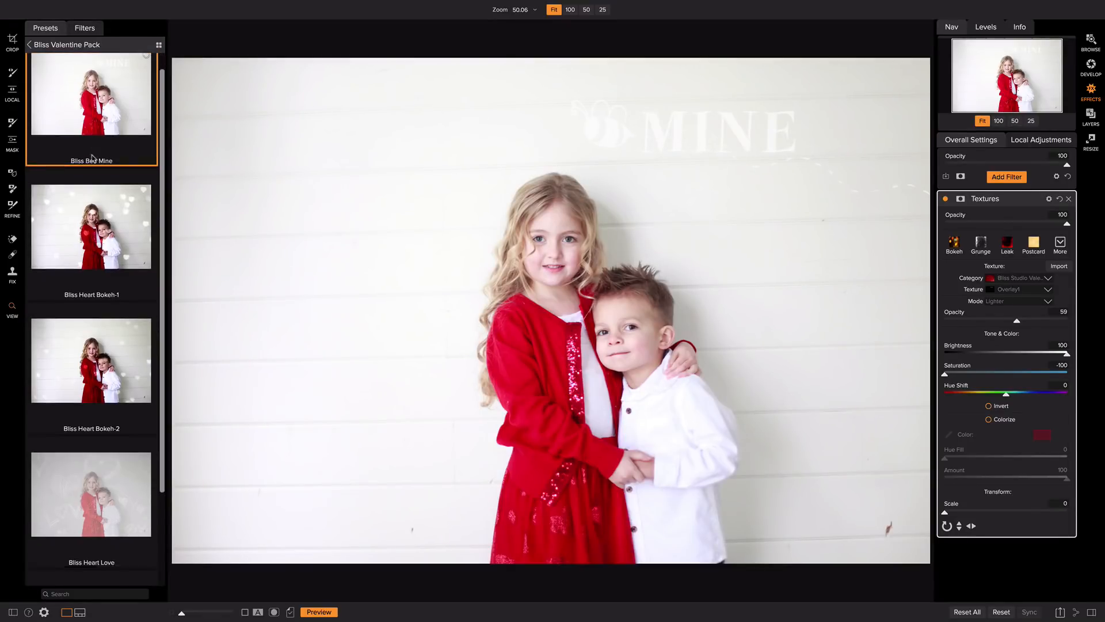
# Try the Bliss Heart Overlay preset on the children's photo in place of Bliss Bee Mine
pyautogui.scroll(-2, 94, 443)
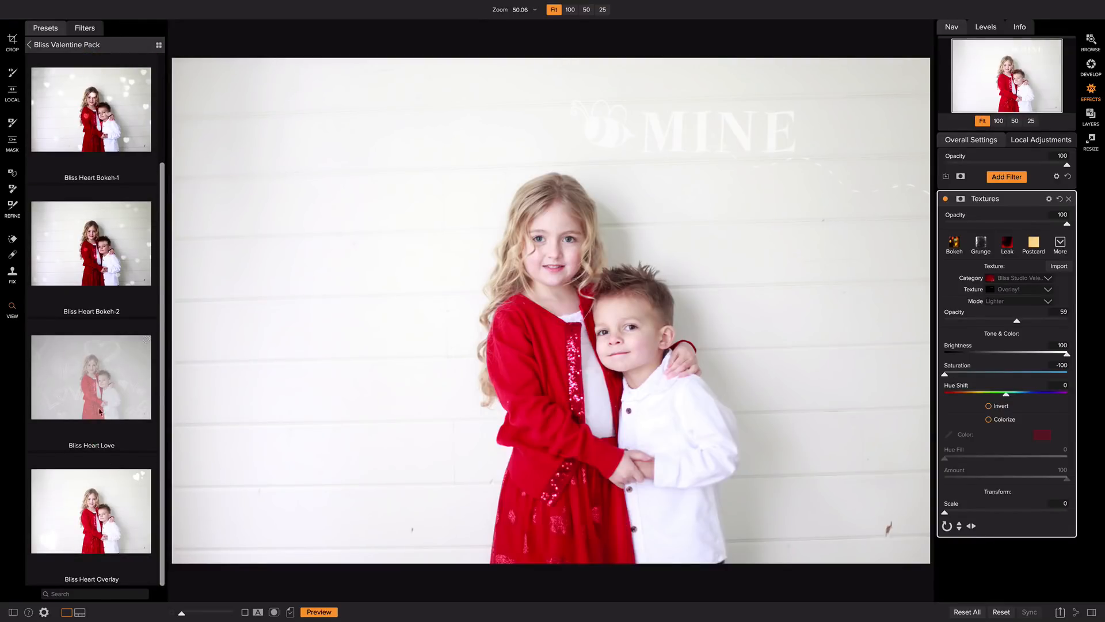
pyautogui.click(100, 541)
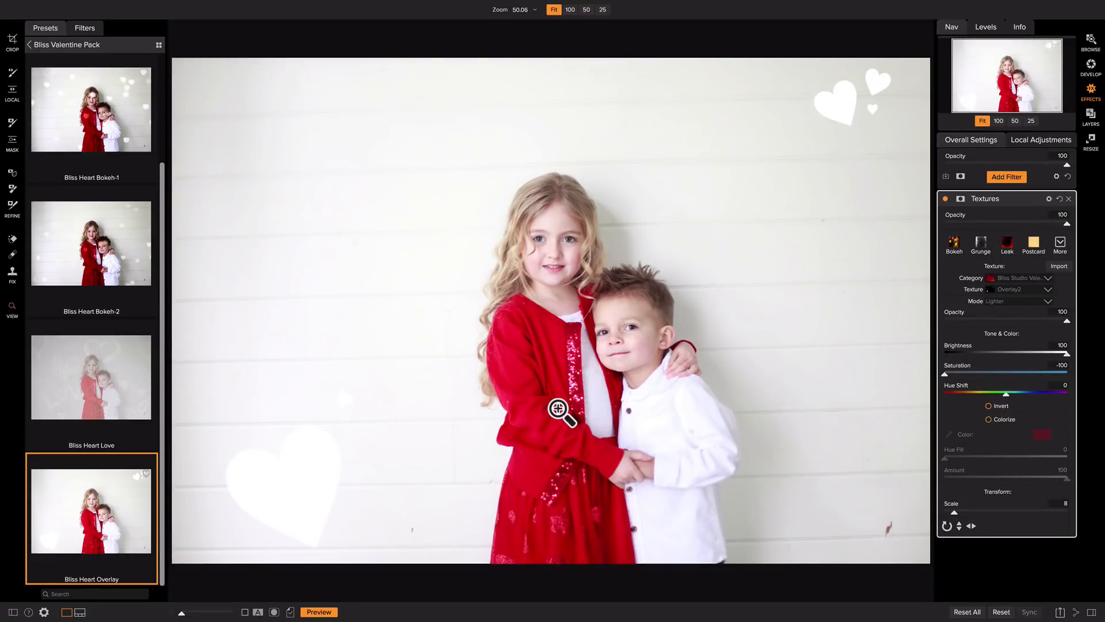
# Apply the Bliss Bee Mine preset to the children's photo again and raise its texture opacity to 100
pyautogui.scroll(3, 149, 287)
pyautogui.click(100, 138)
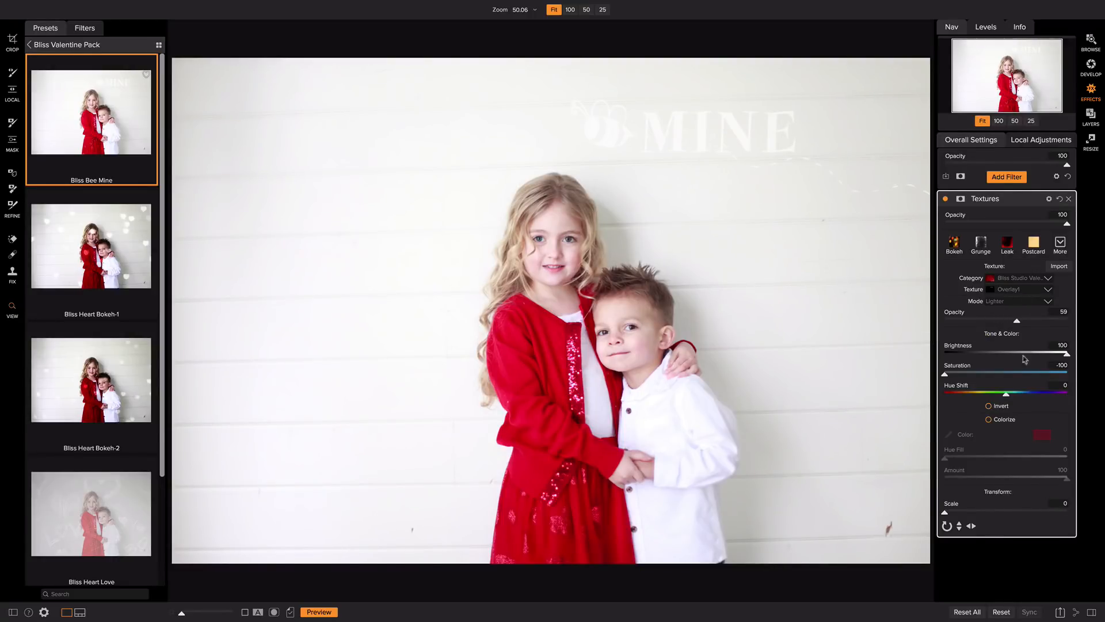
pyautogui.moveTo(1018, 320); pyautogui.dragTo(1080, 316)
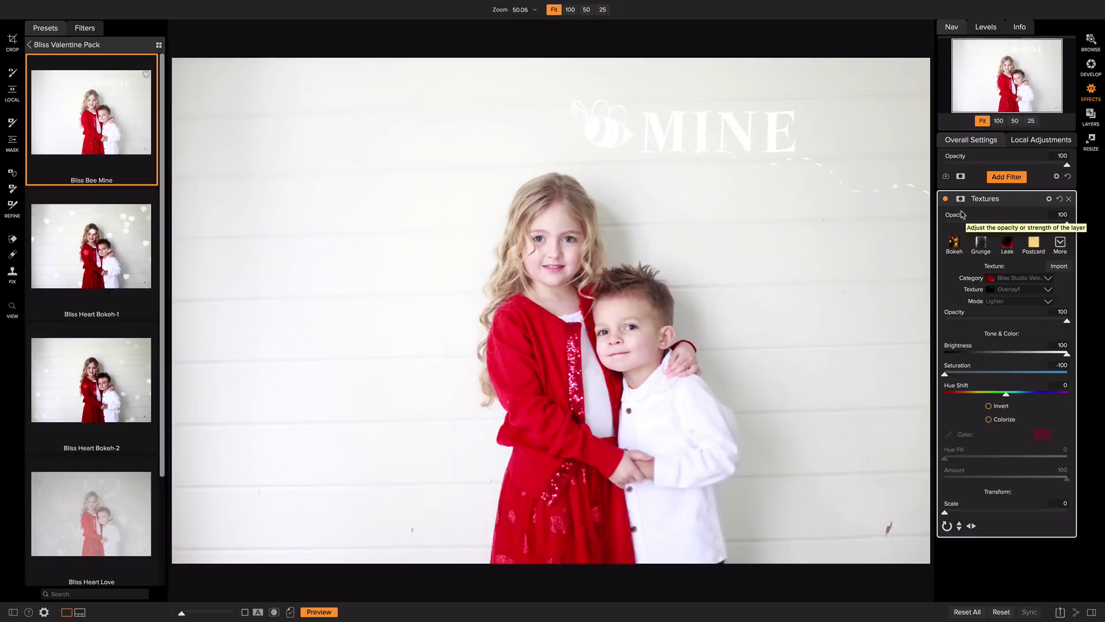
# Insert the Bliss Heart Overlay preset on top of the Bee Mine texture and set the heart texture's scale to 7
pyautogui.scroll(-3, 130, 498)
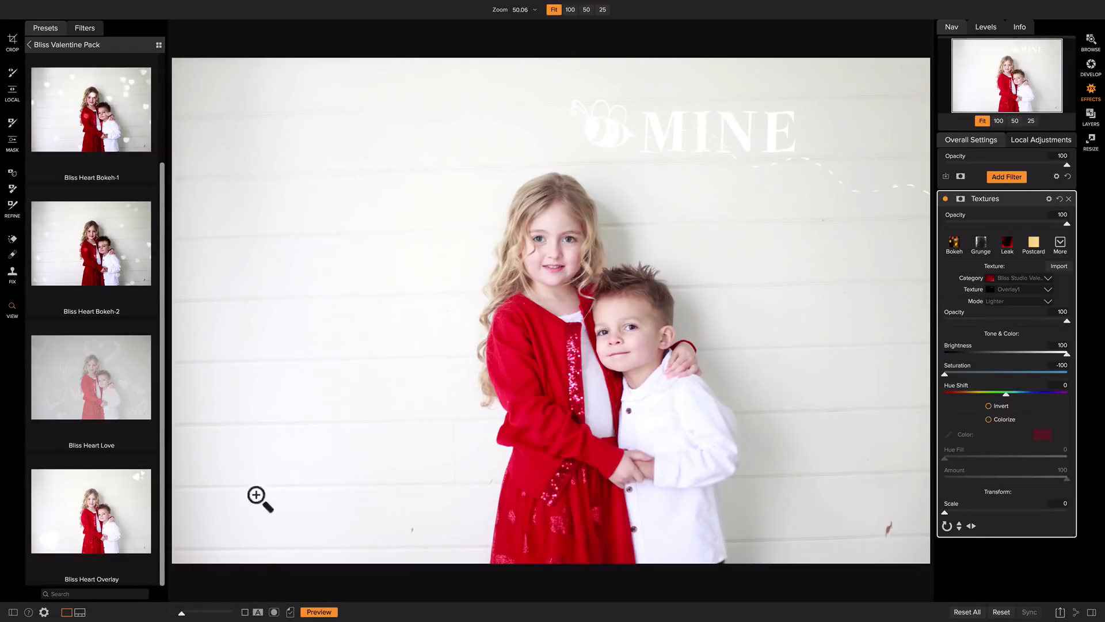
pyautogui.rightClick(106, 511)
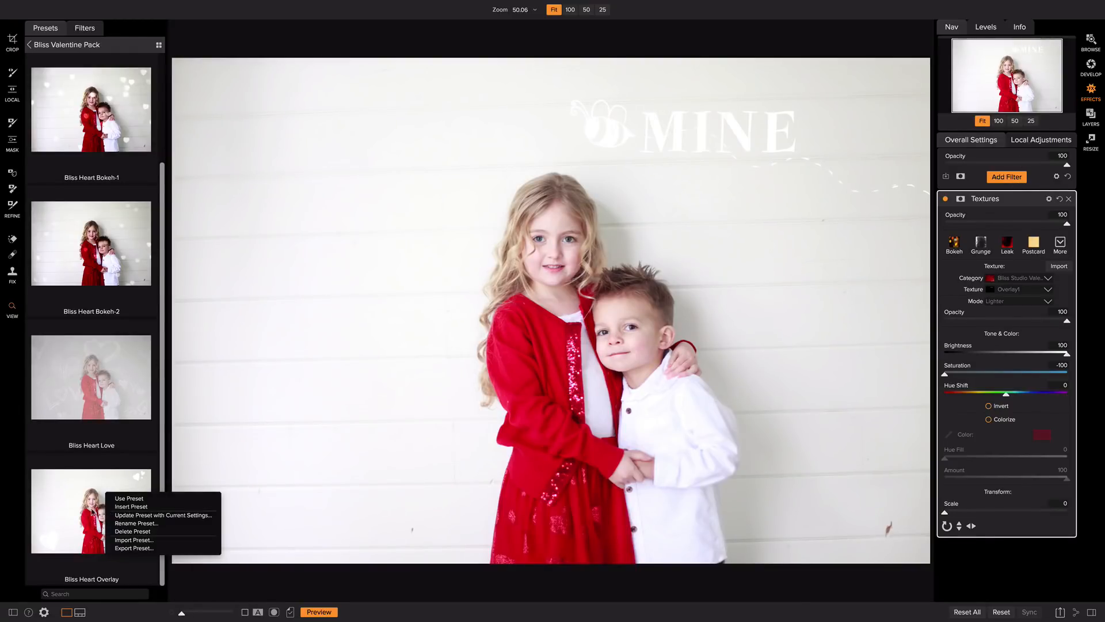
pyautogui.click(134, 508)
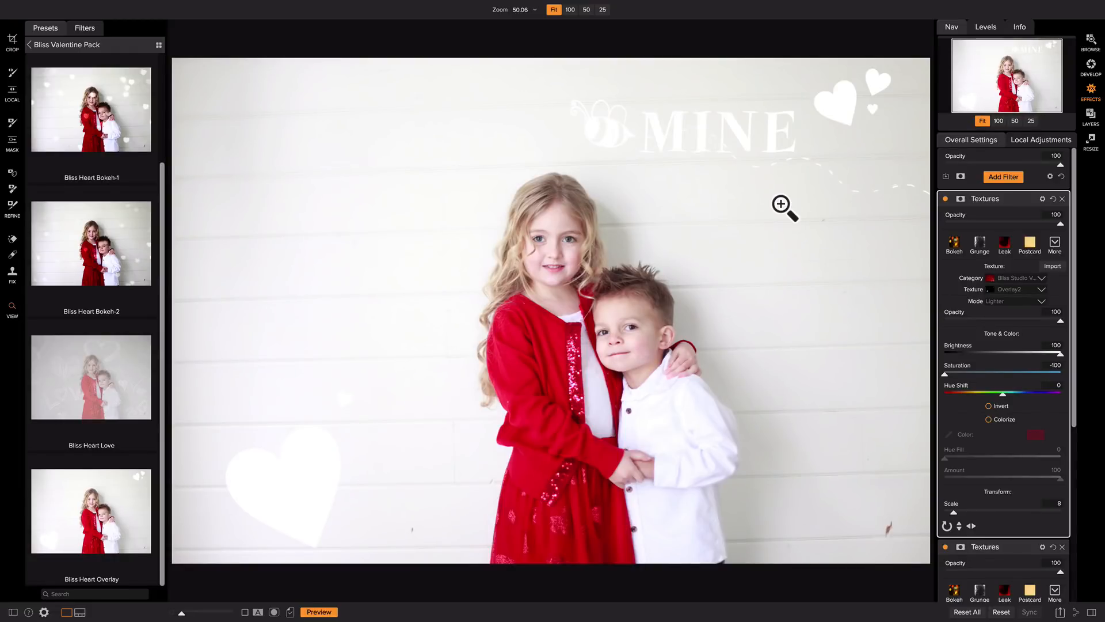
pyautogui.moveTo(955, 512); pyautogui.dragTo(954, 513)
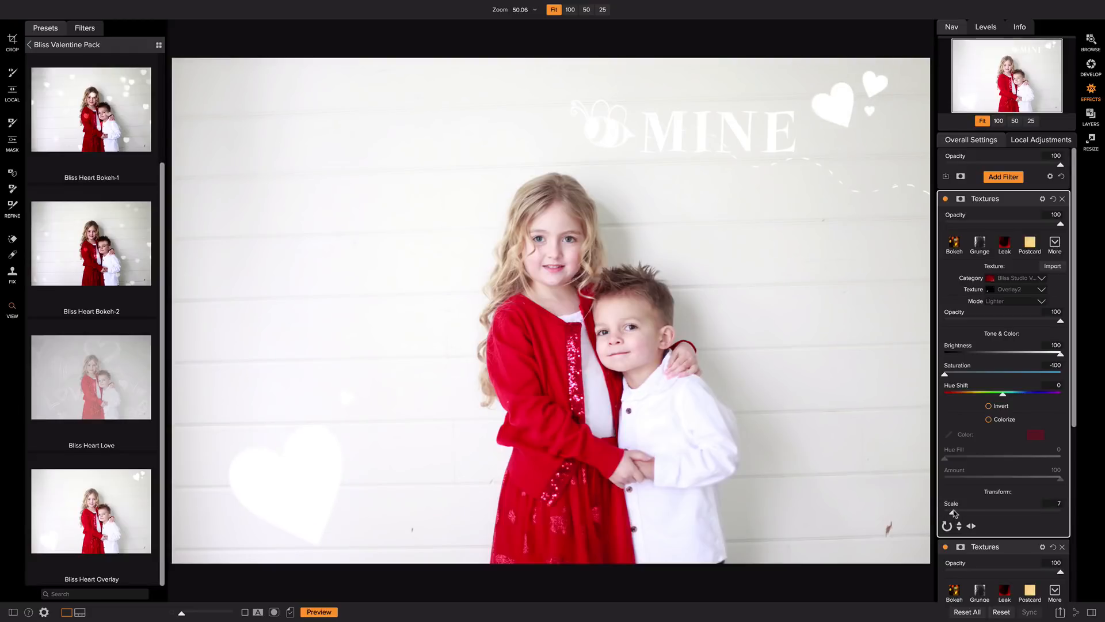